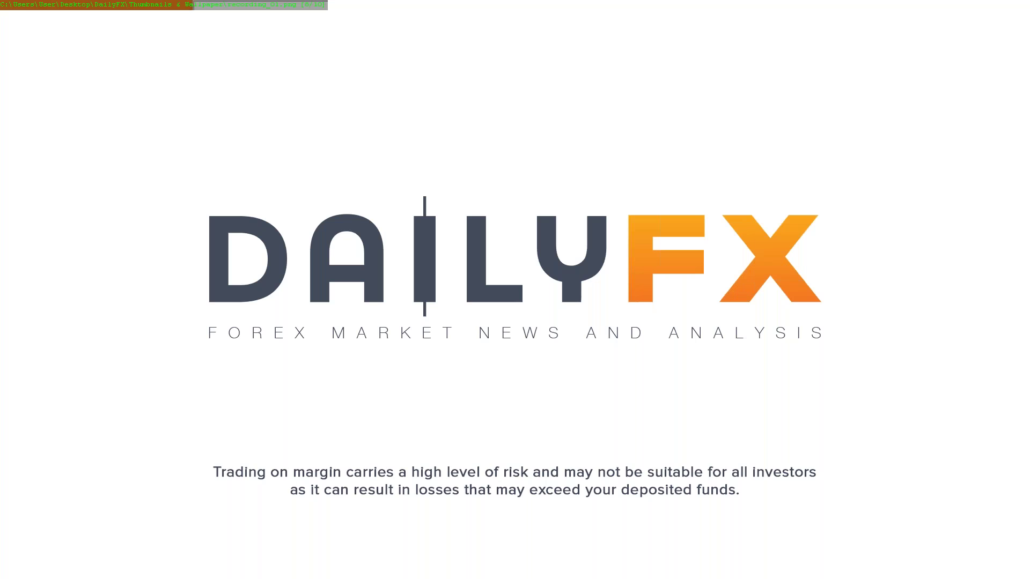
Step: Exit the full-screen DailyFX intro image
key(Return)
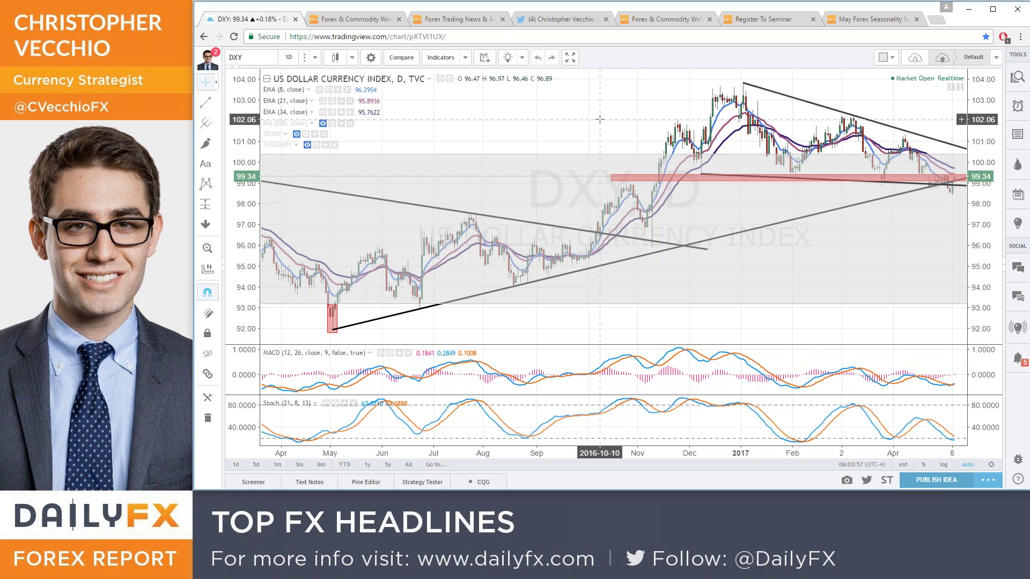
Step: Load the daily EURUSD chart and pan it to leave space after the latest bars
text(EURUSD)
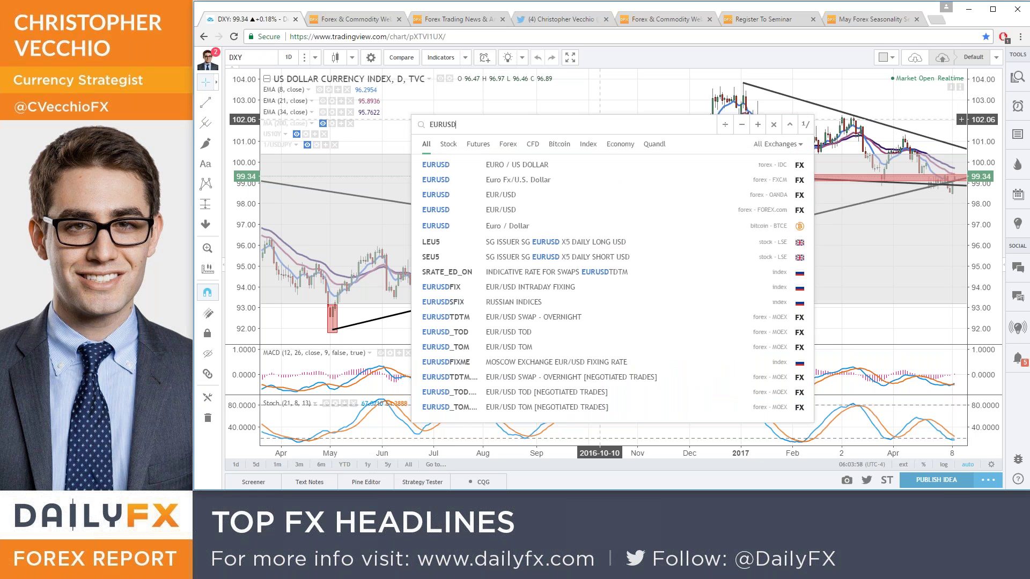
key(Return)
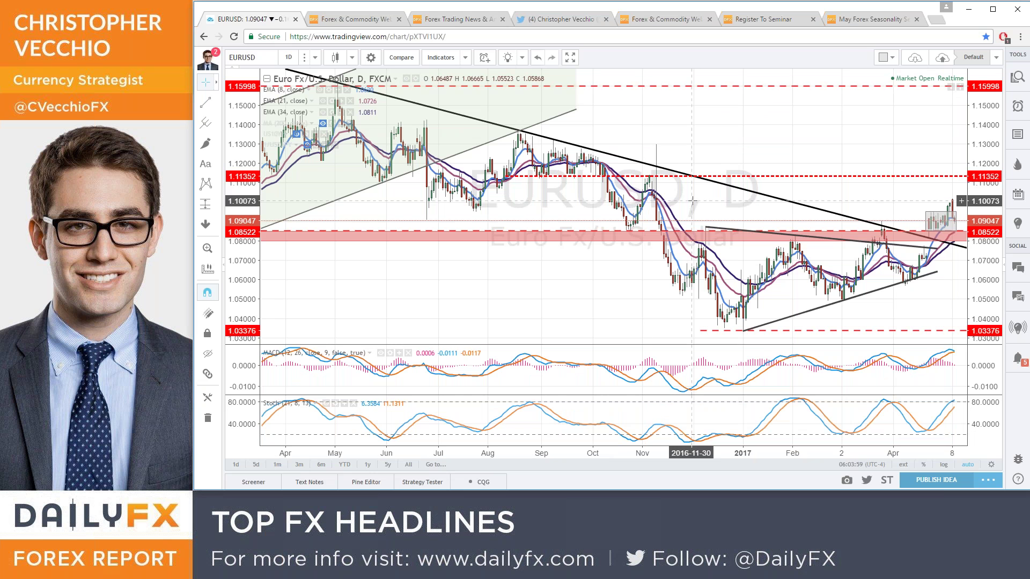
drag(856, 125, 758, 134)
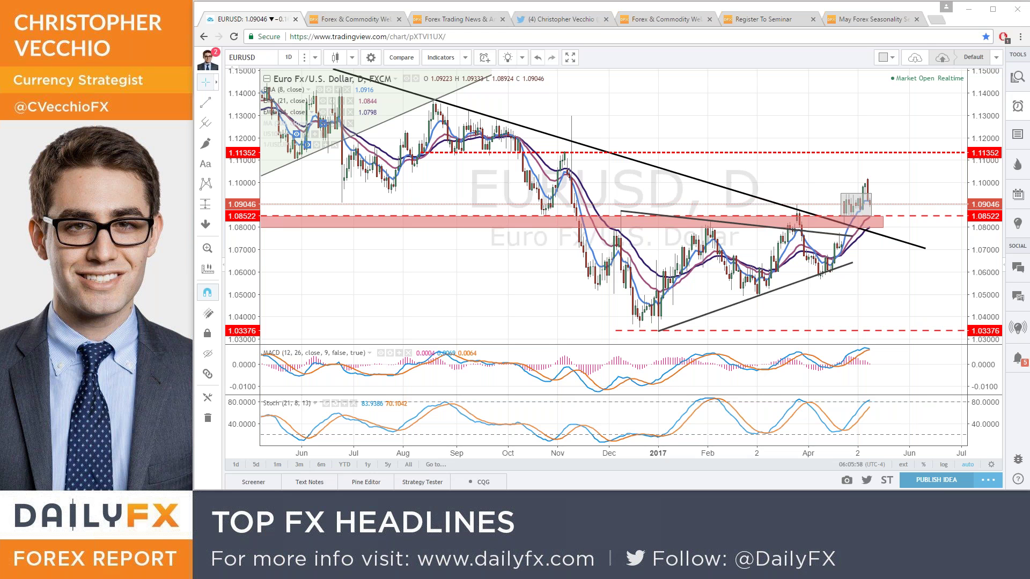
scroll(772, 107, up, 2)
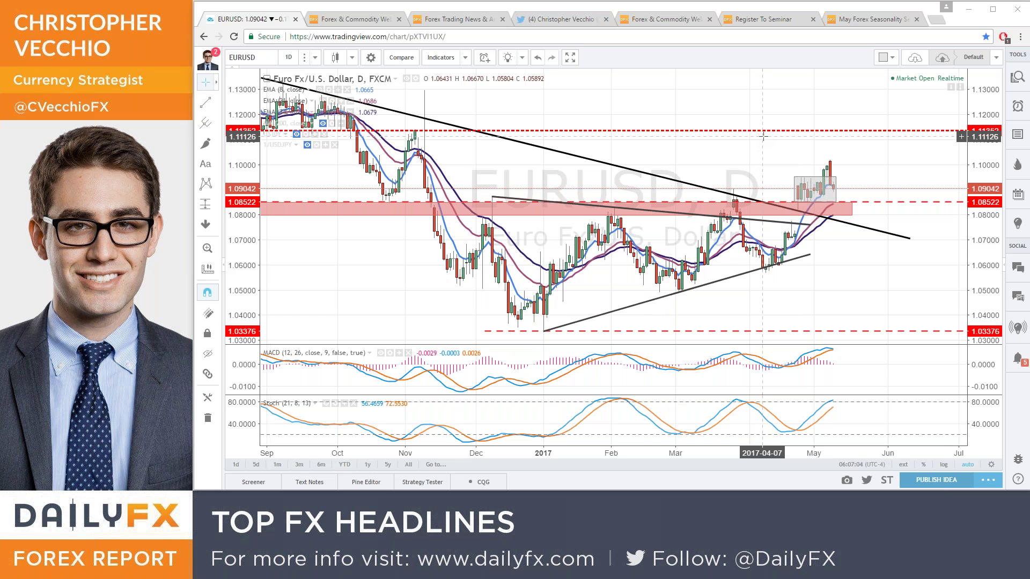
scroll(763, 136, down, 1)
scroll(763, 137, down, 2)
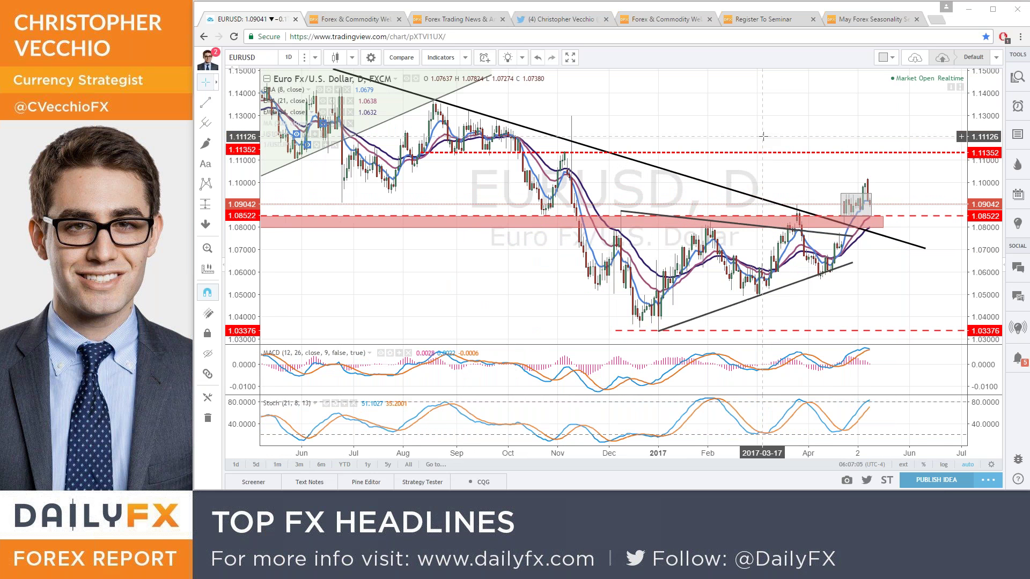
scroll(763, 137, down, 1)
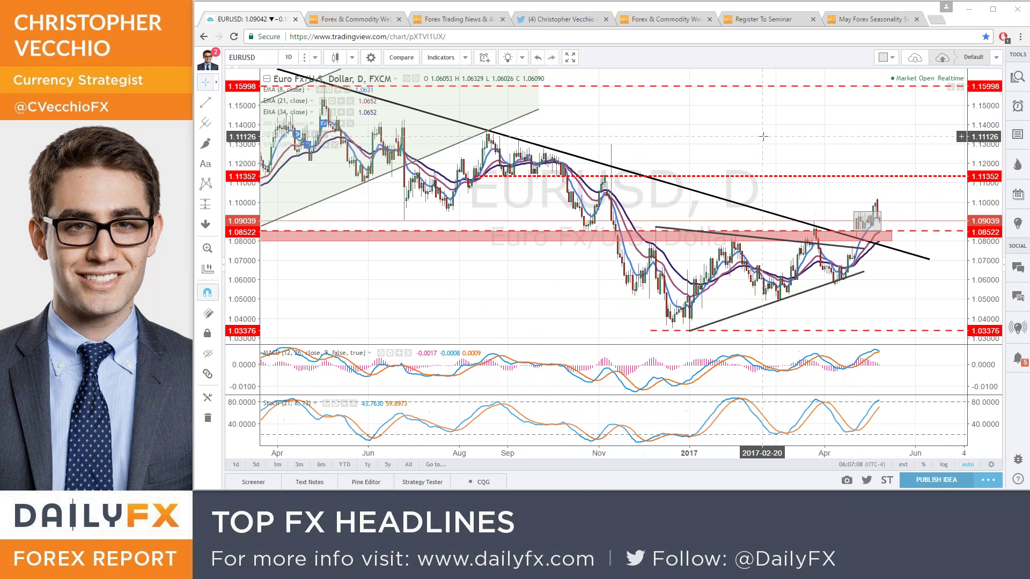
scroll(764, 137, down, 1)
scroll(764, 137, down, 1)
scroll(763, 137, up, 1)
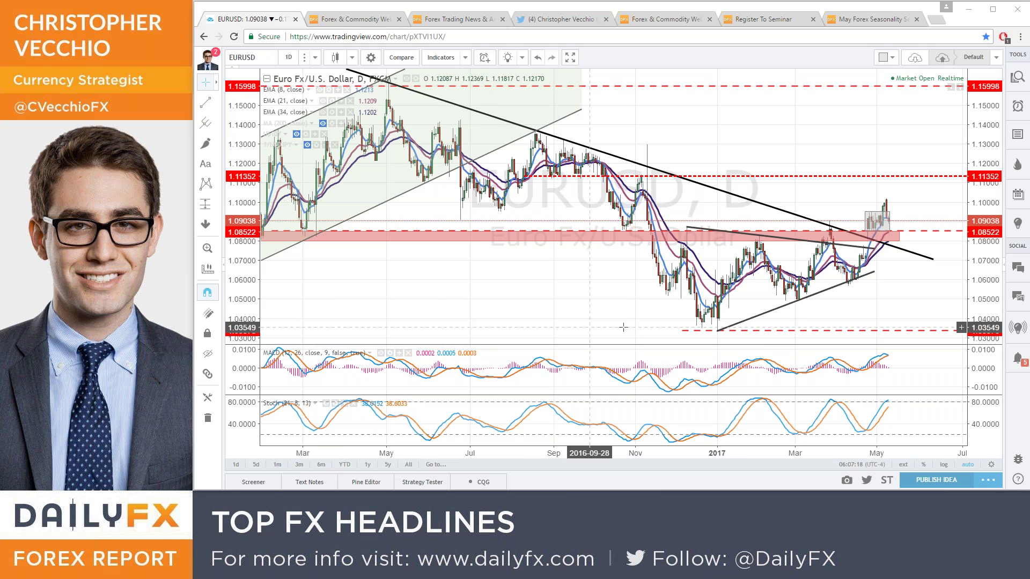
scroll(787, 310, up, 3)
scroll(787, 310, up, 2)
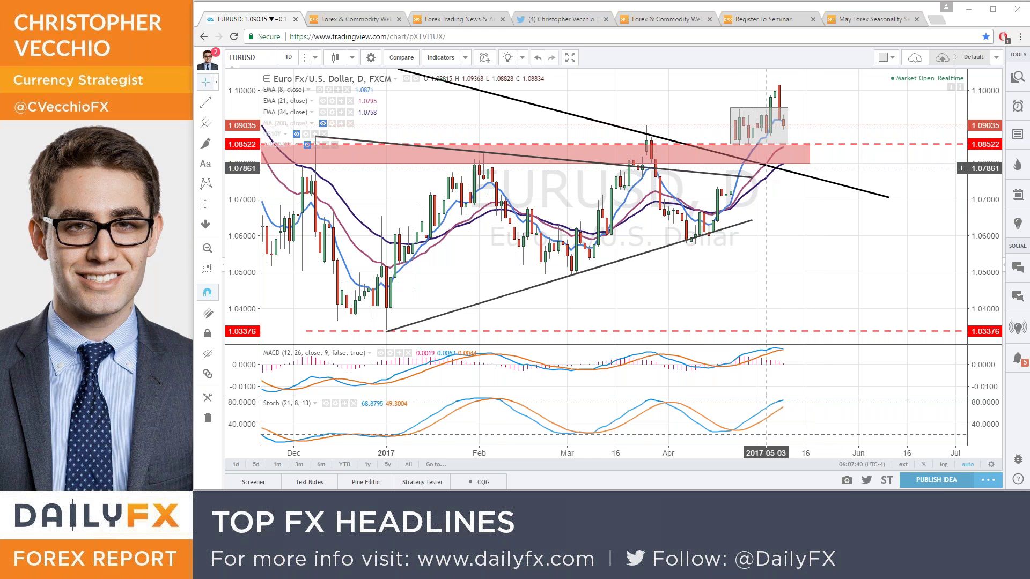
scroll(766, 168, down, 2)
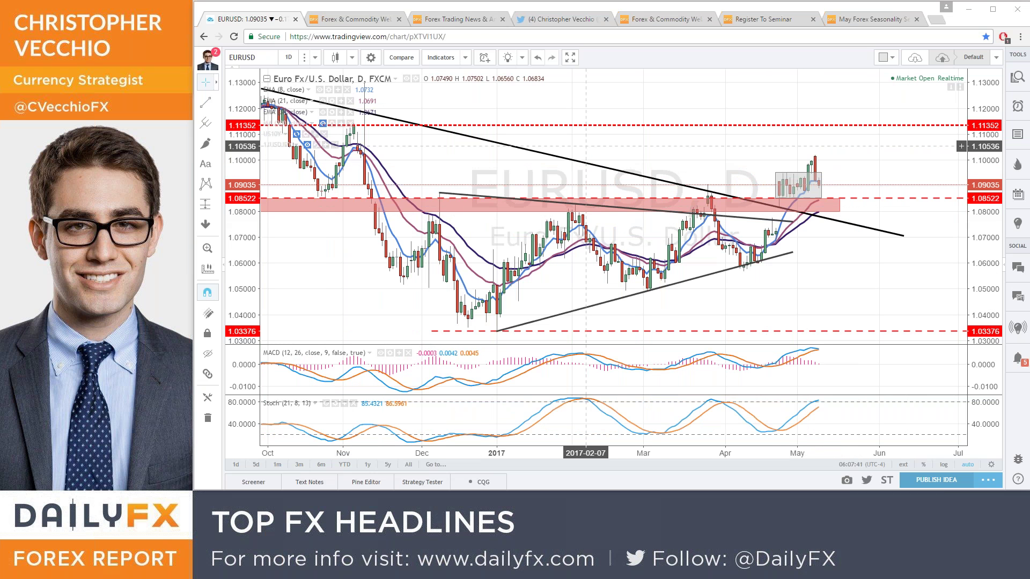
Step: Load the daily EURGBP chart and zoom out to show its longer price history
text(EURGBP)
key(Return)
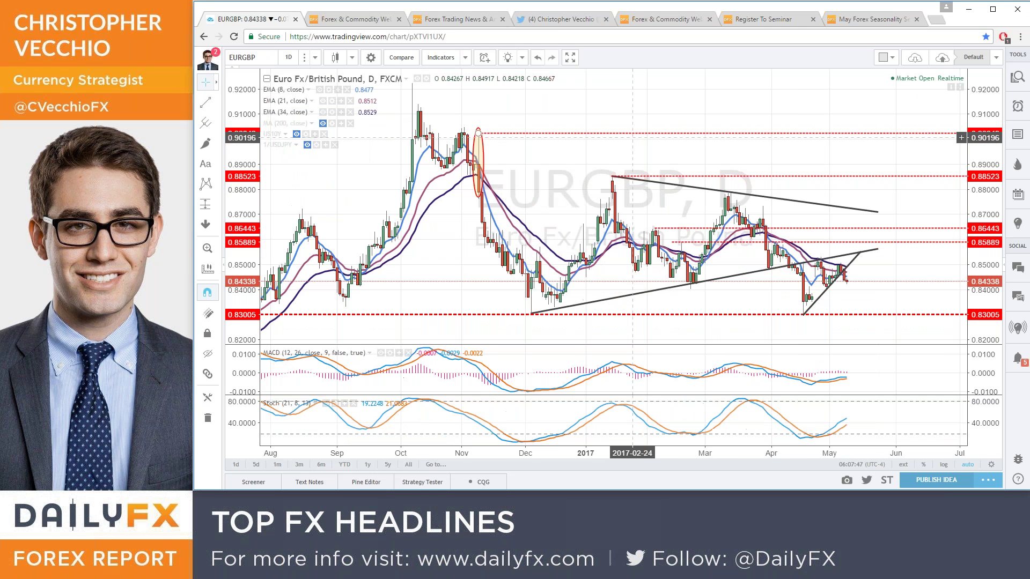
scroll(633, 137, down, 1)
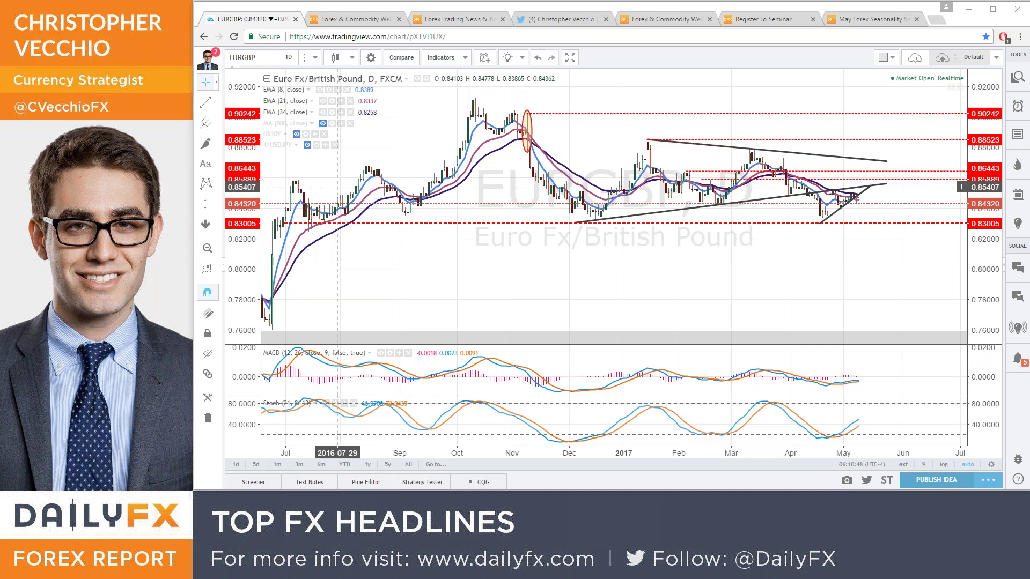
Step: Shift the EURGBP chart toward the recent candles, then switch the symbol to GBPUSD
drag(469, 267, 445, 268)
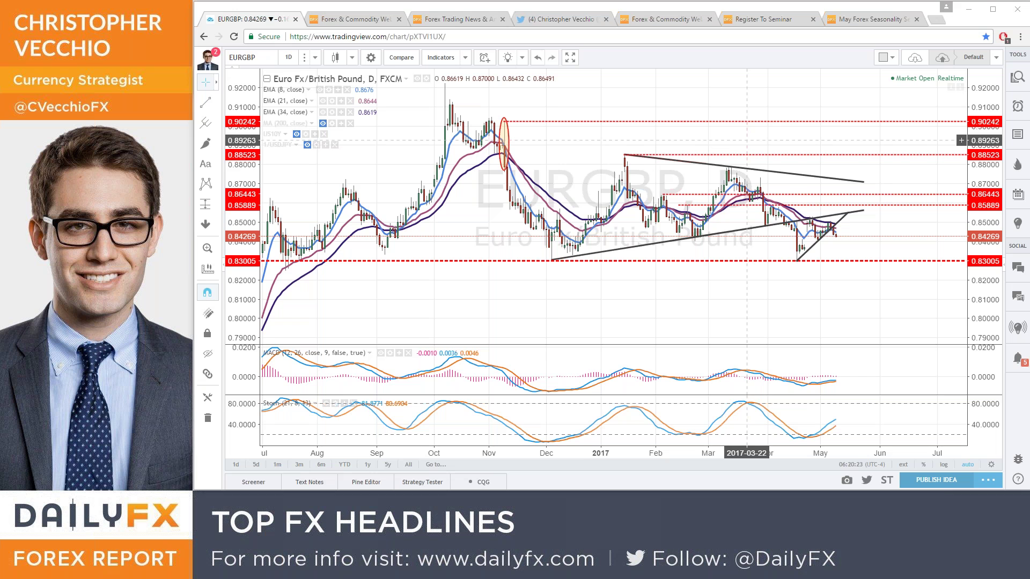
text(gbpusd)
key(Return)
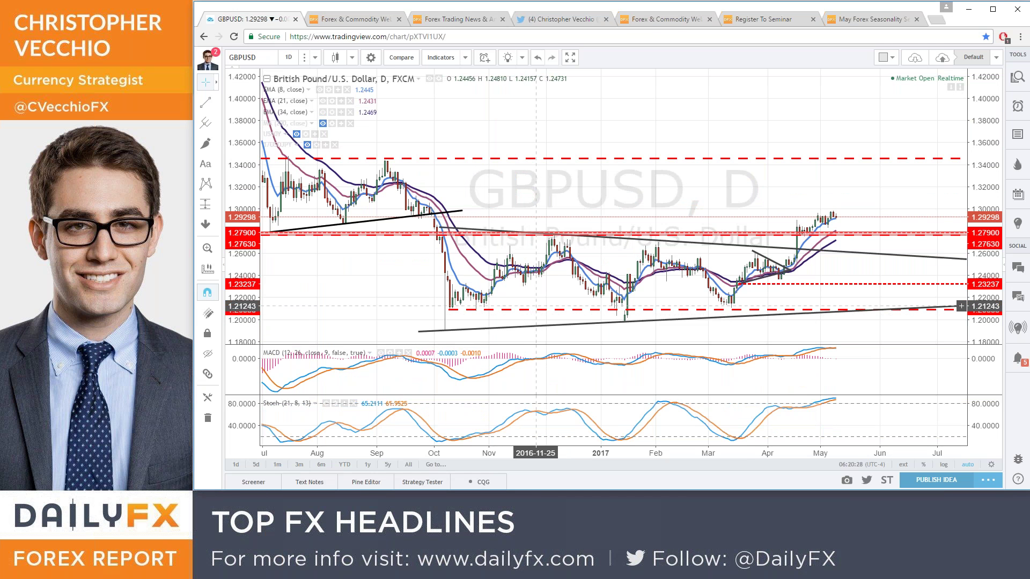
scroll(771, 245, up, 2)
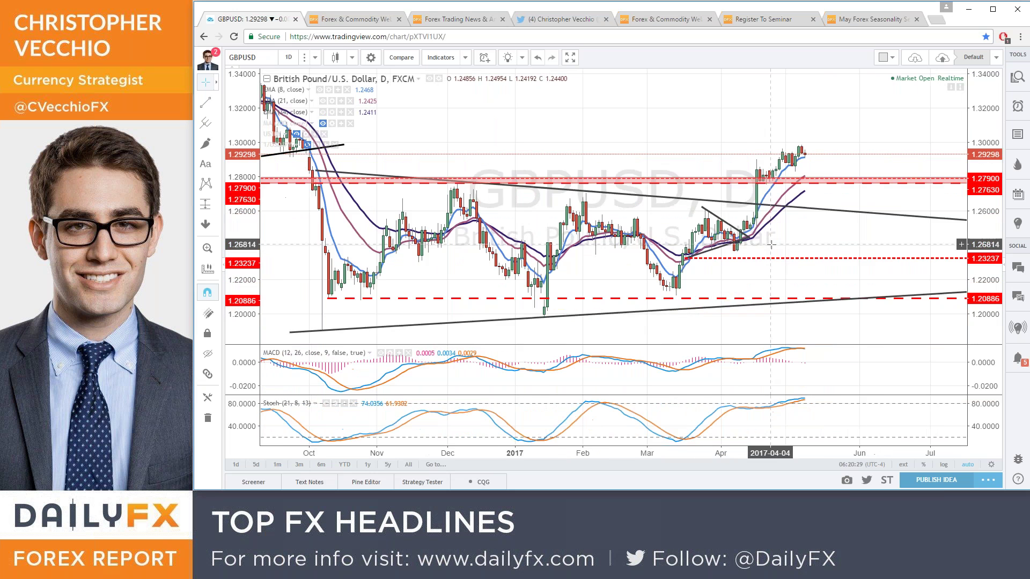
scroll(770, 244, down, 3)
scroll(737, 165, down, 2)
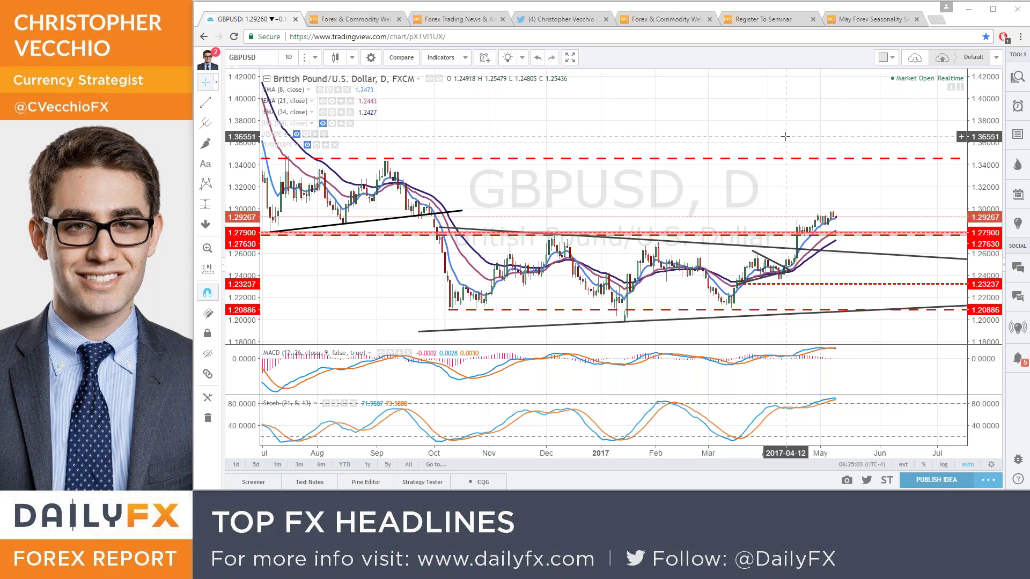
Step: Zoom in slightly on the GBPUSD chart and nudge the price history right
scroll(702, 250, up, 1)
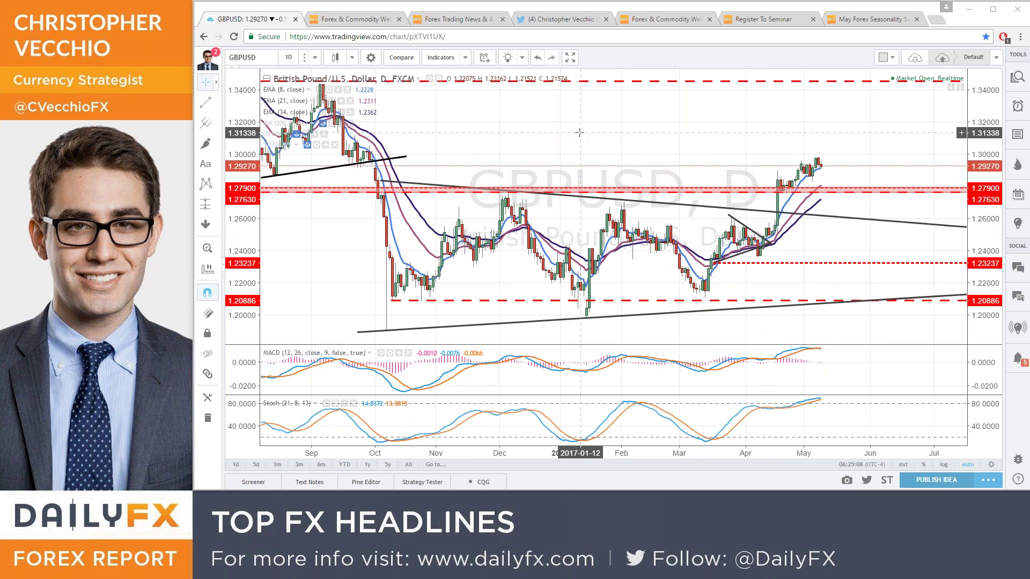
drag(579, 141, 630, 146)
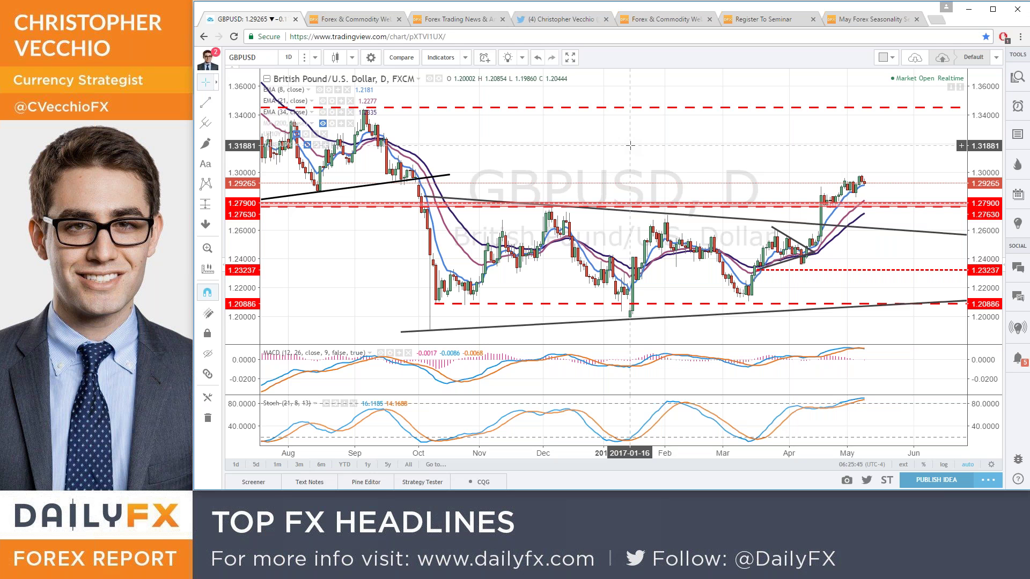
Step: Load the GBPJPY daily chart and pan it to show space after the latest bars
text(G)
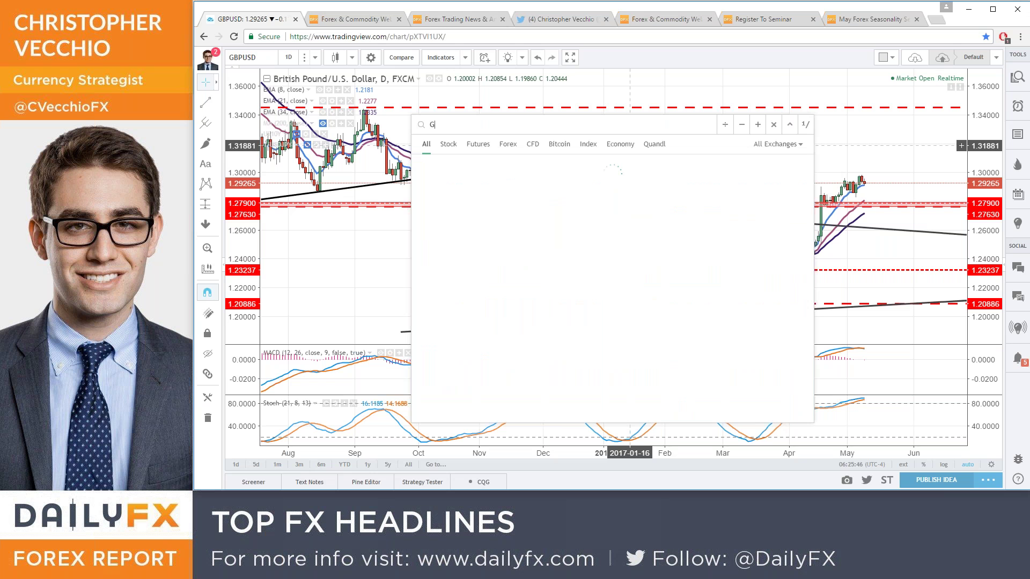
text(BPJPY)
key(Return)
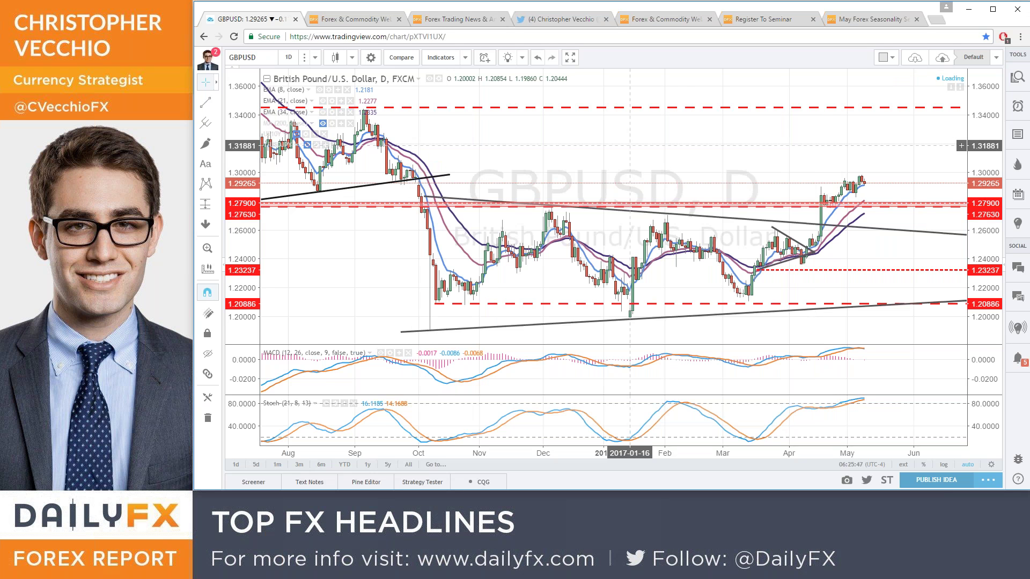
drag(667, 268, 578, 268)
scroll(577, 268, up, 1)
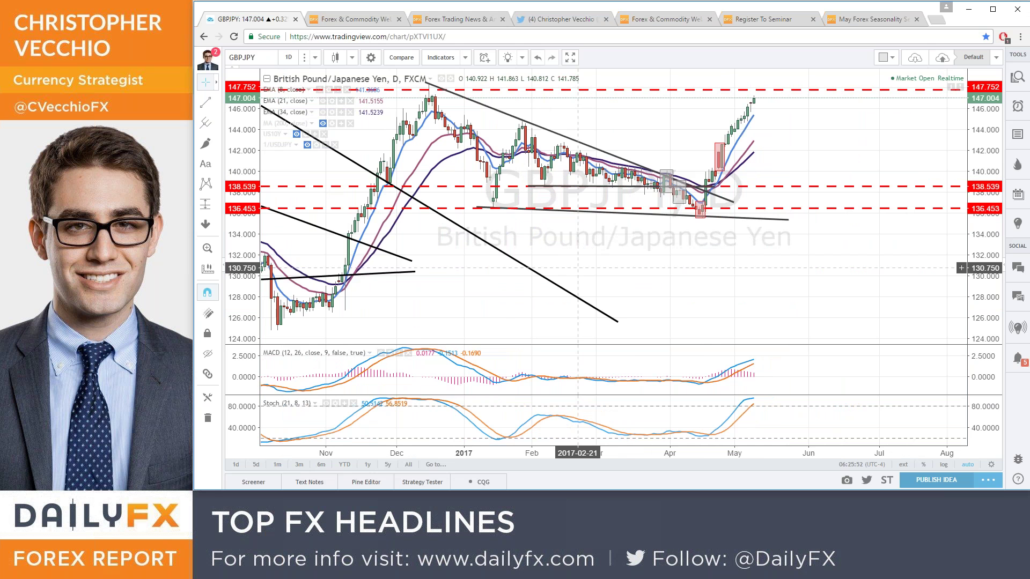
scroll(578, 269, down, 2)
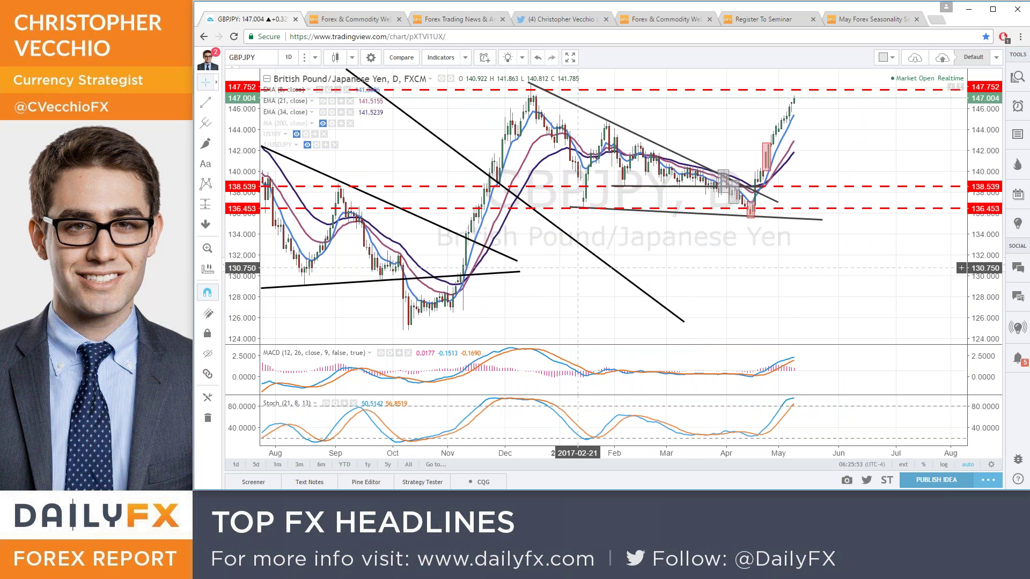
scroll(577, 268, down, 2)
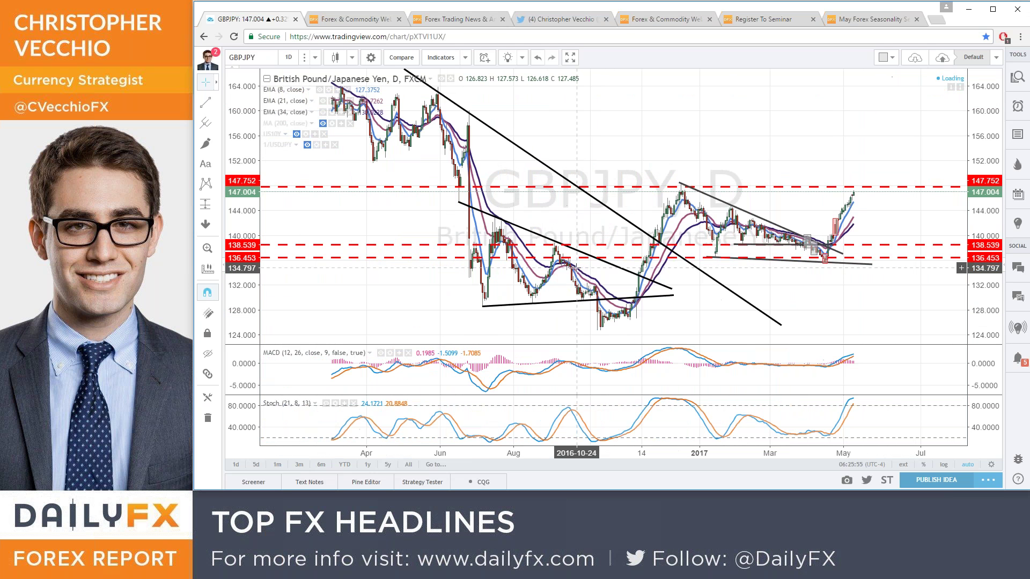
scroll(576, 268, up, 2)
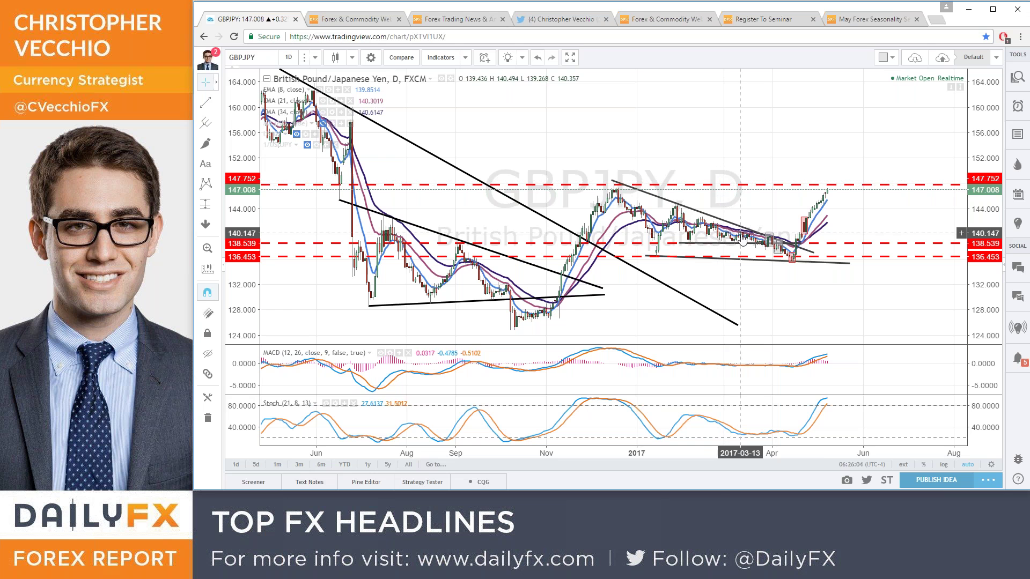
Step: Check the horizontal trendline near 138.7 on GBPJPY, then load the GBPCHF chart
click(727, 244)
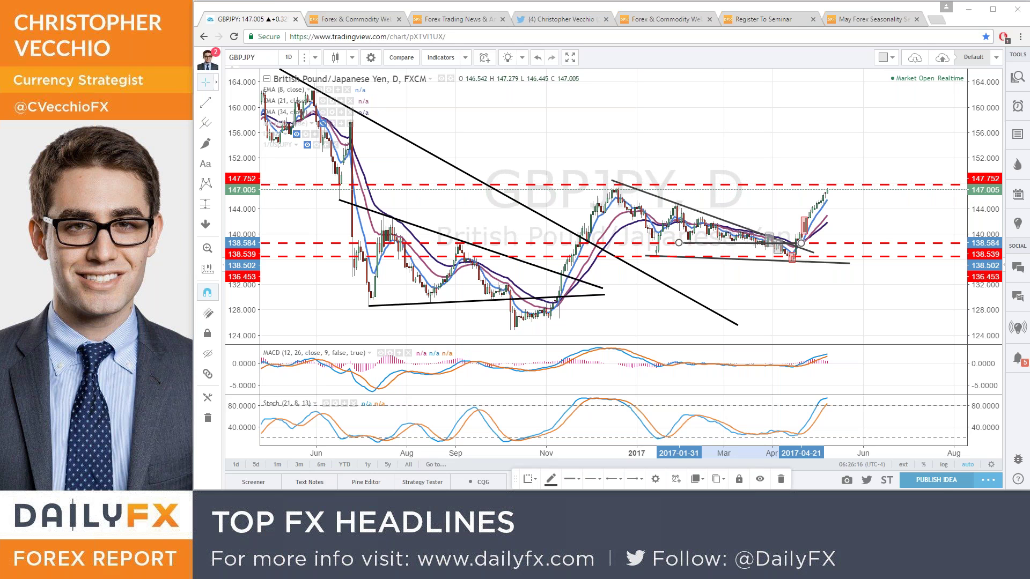
click(835, 225)
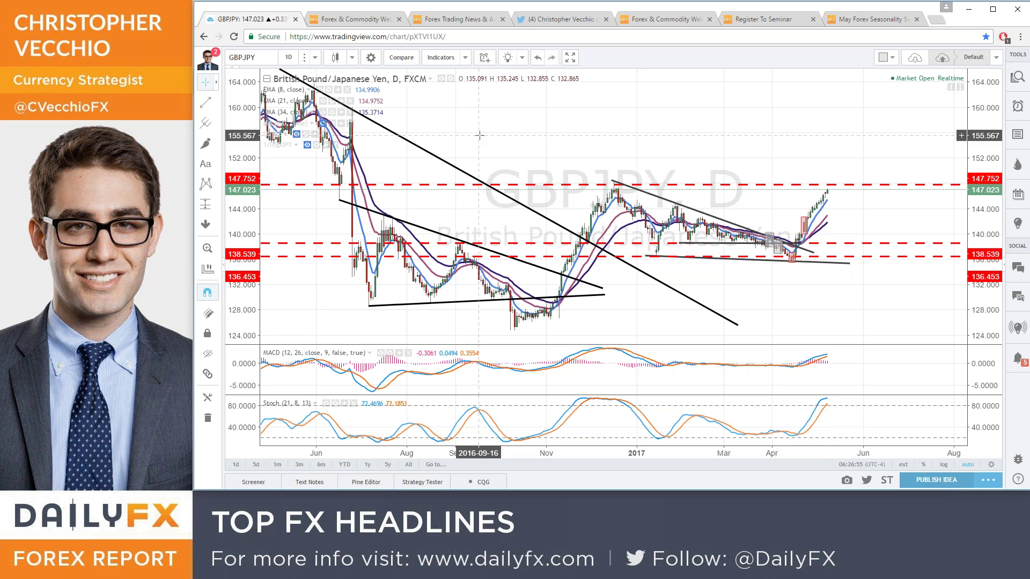
text(G)
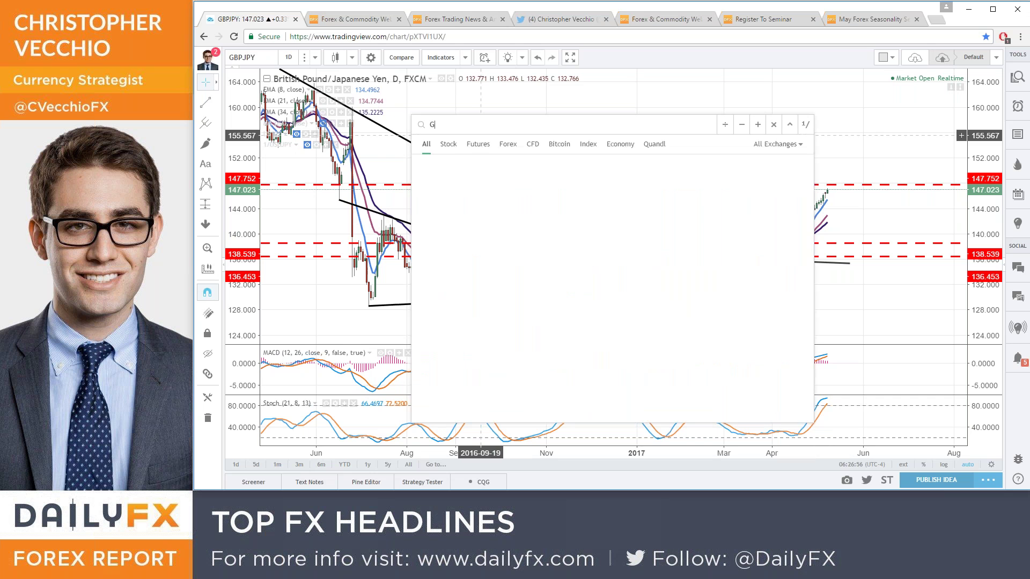
text(BPCHF)
key(Return)
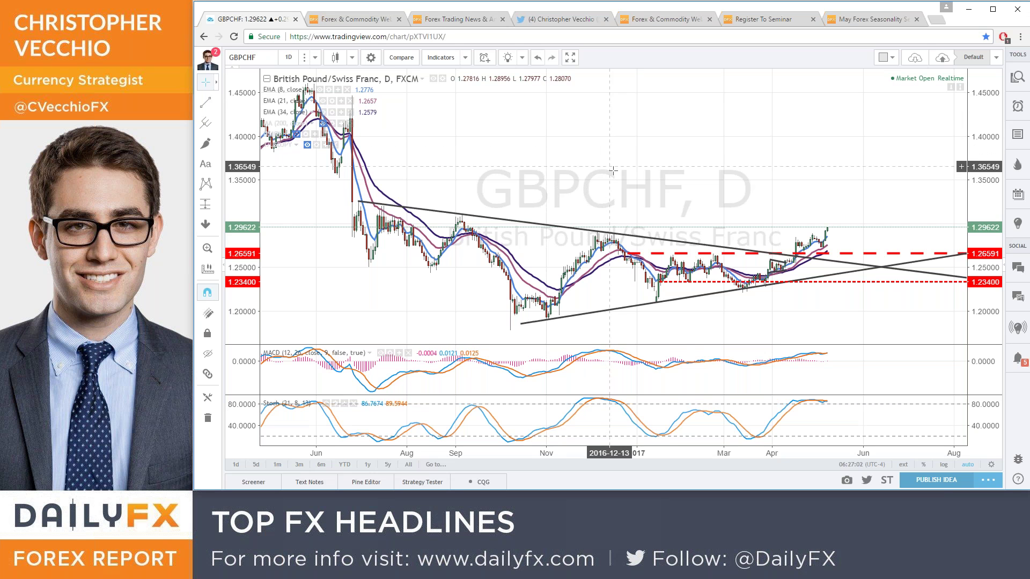
Step: Move the red dashed level from 1.23400 up to 1.29102 at the December highs
mouse_move(690, 282)
mouse_down()
mouse_move(637, 234)
mouse_move(610, 233)
mouse_up()
scroll(570, 177, up, 3)
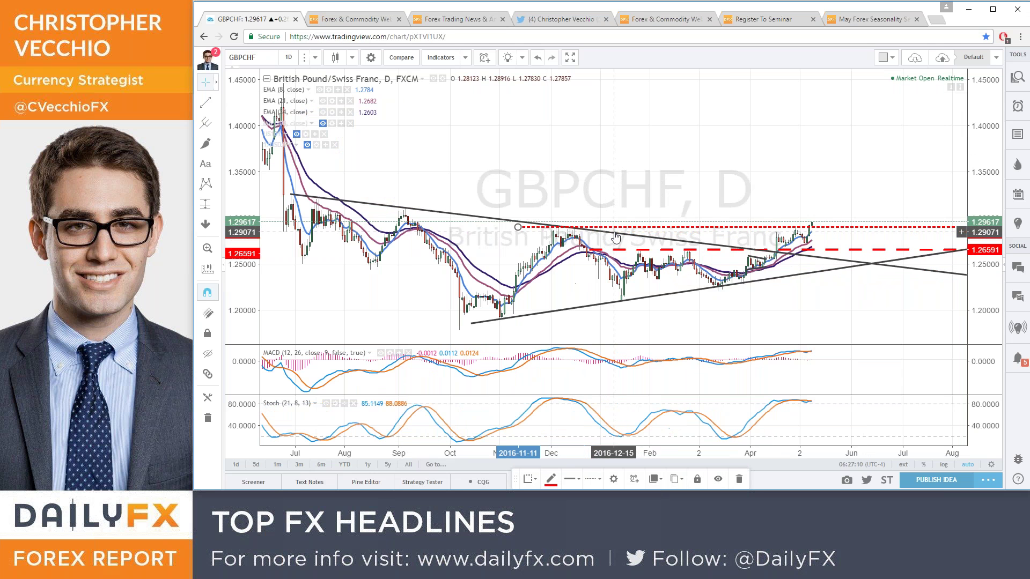
drag(542, 139, 542, 138)
click(632, 103)
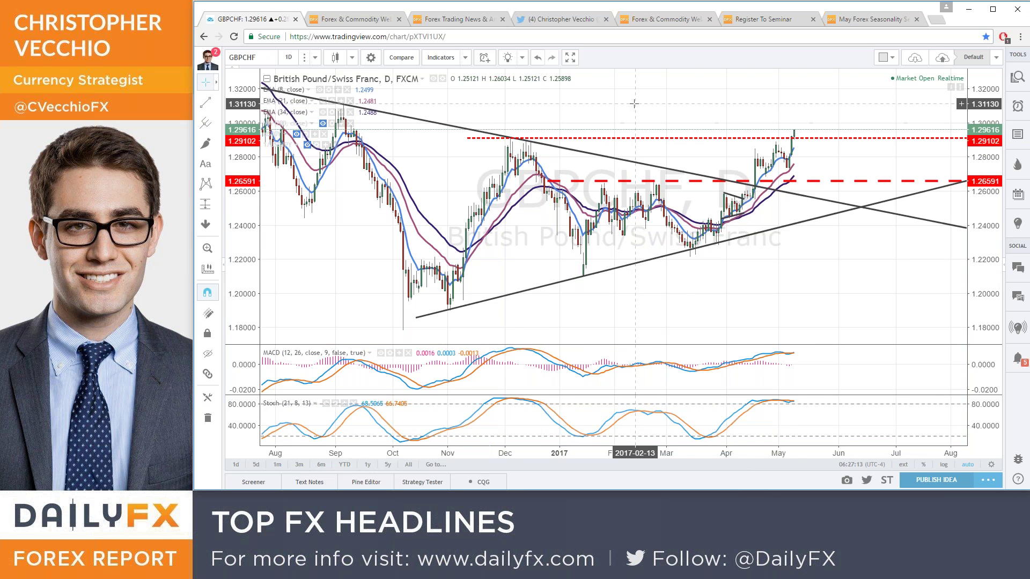
scroll(633, 104, down, 5)
Step: Load the USDCHF daily chart and draw a curve under the February 2017 low
text(USDCHF)
key(Return)
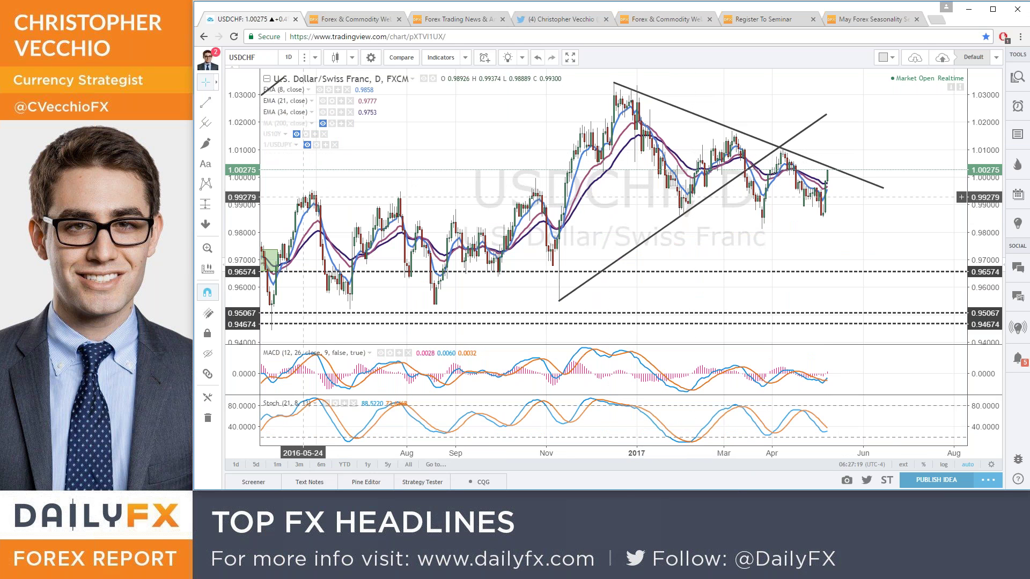
click(205, 144)
click(216, 143)
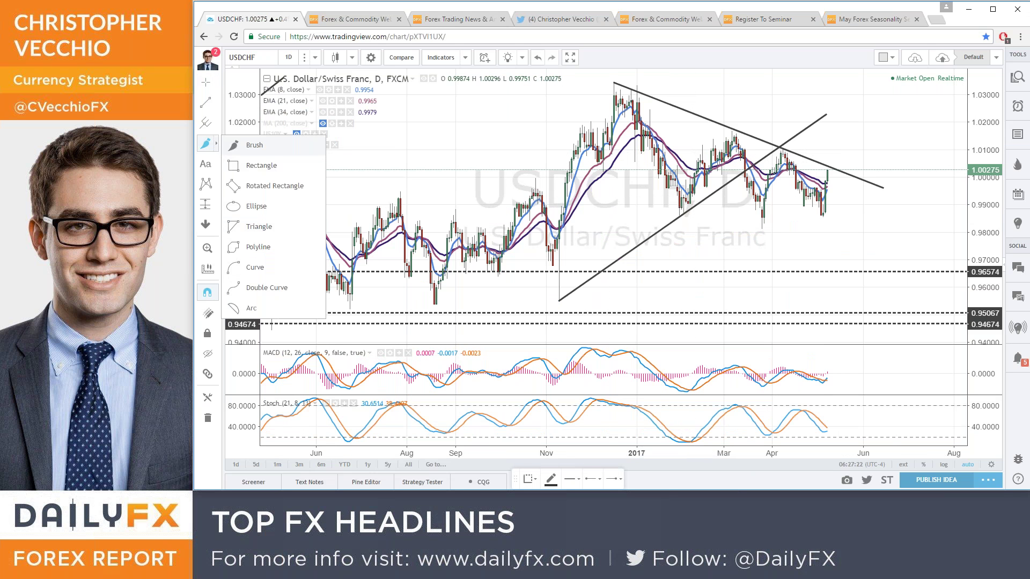
click(255, 267)
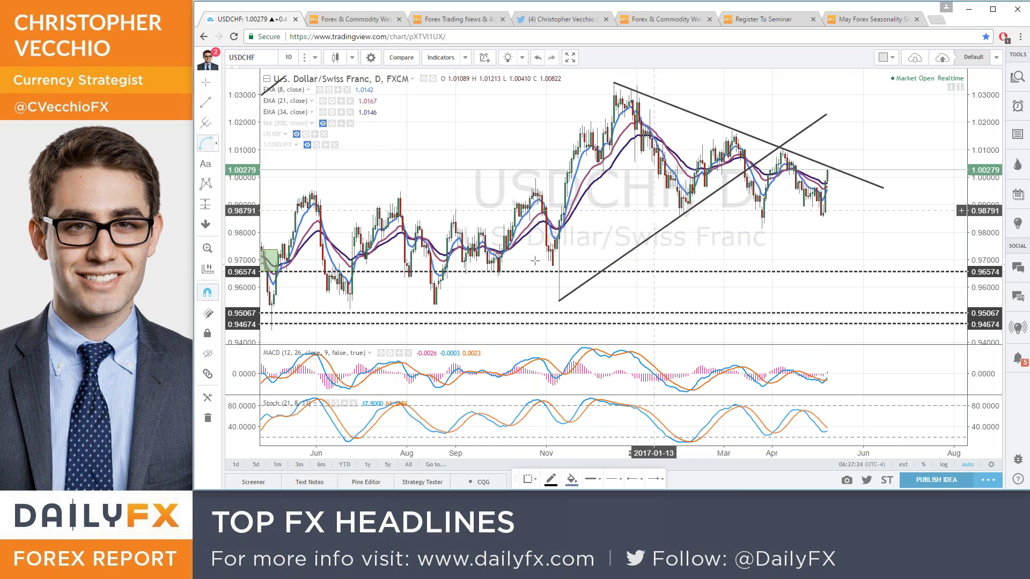
click(665, 206)
click(702, 205)
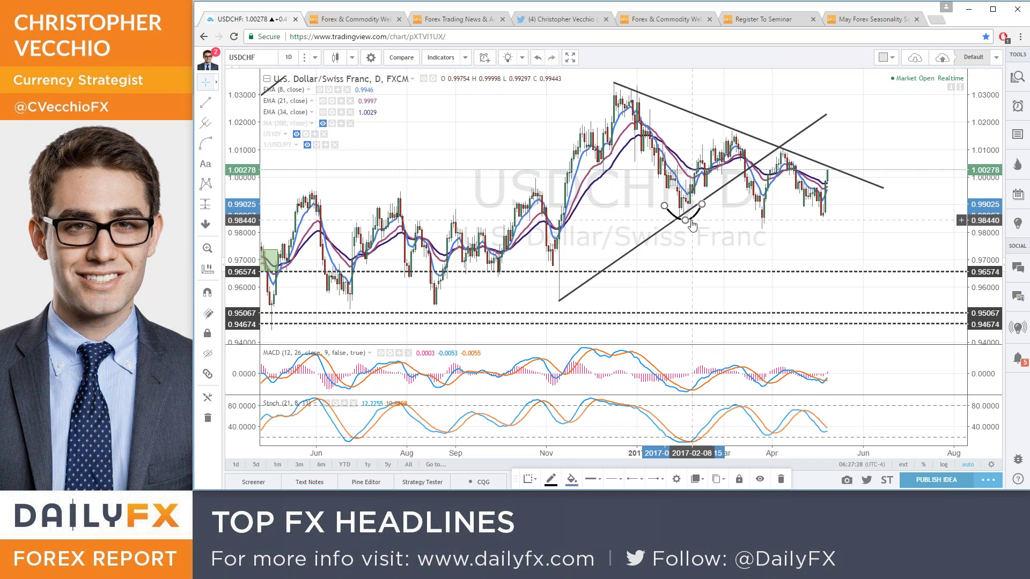
click(515, 169)
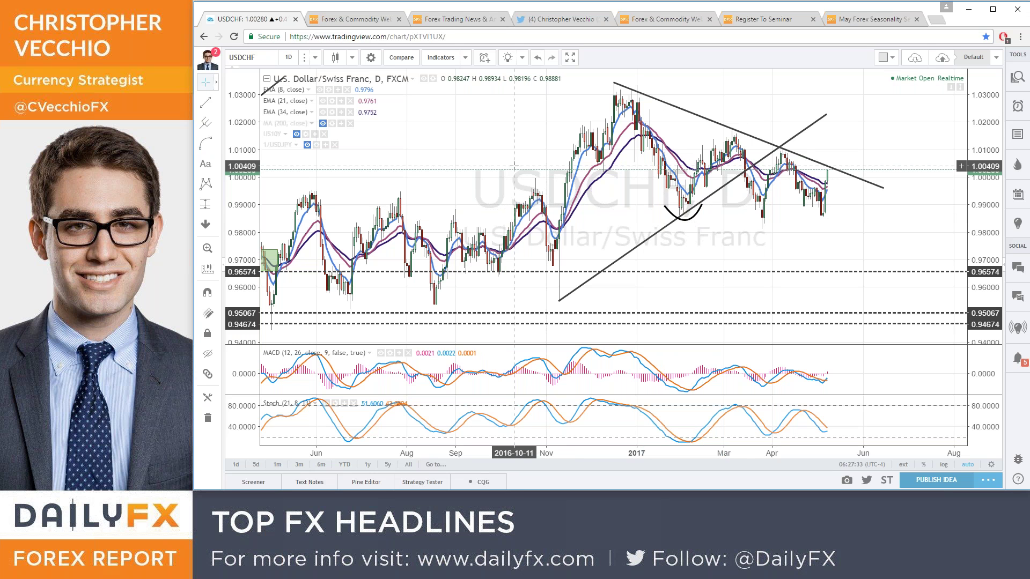
Step: Bring up the GBPAUD daily chart and zoom in and out to review its levels
text(usd)
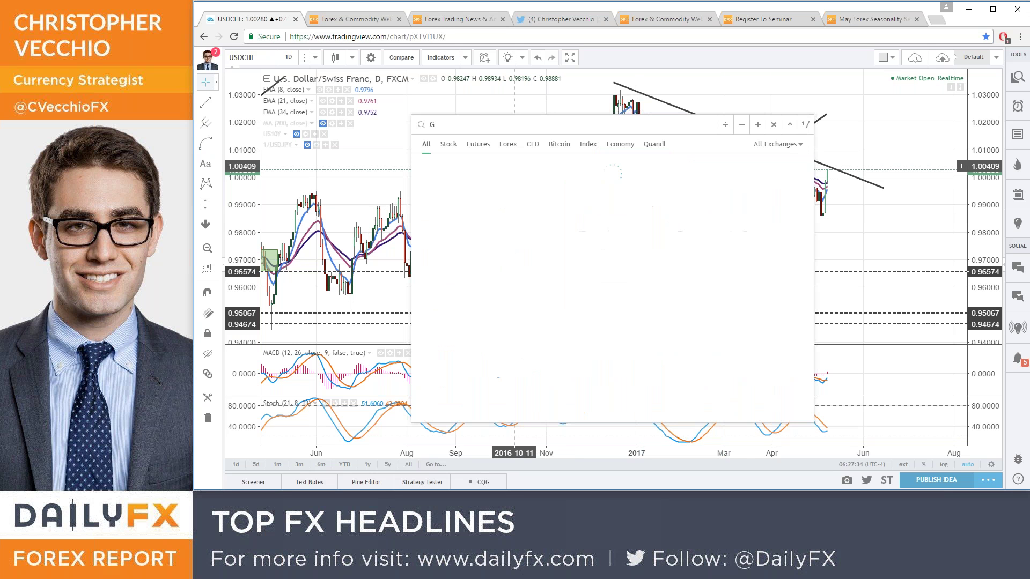
key(Escape)
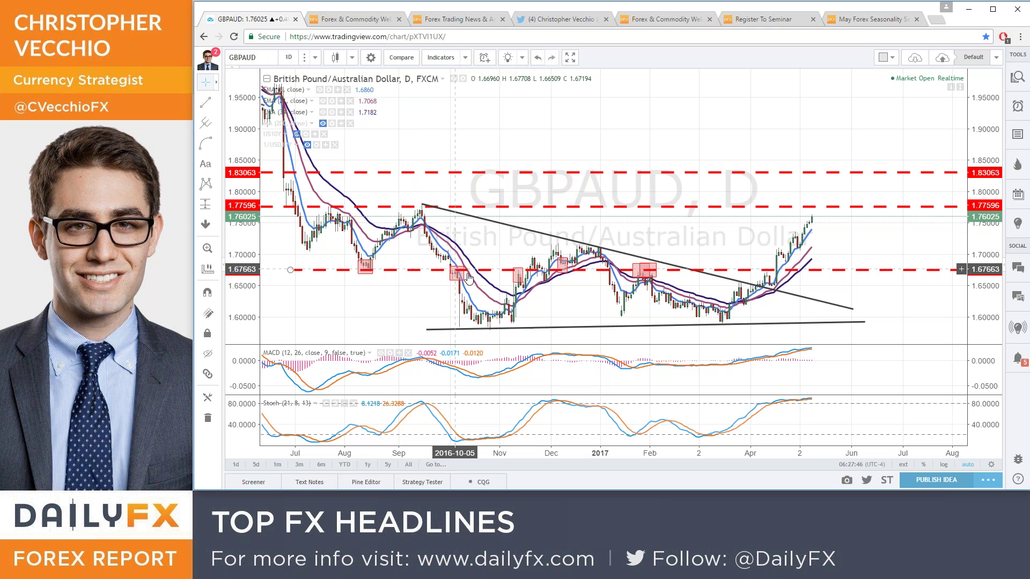
scroll(467, 273, up, 2)
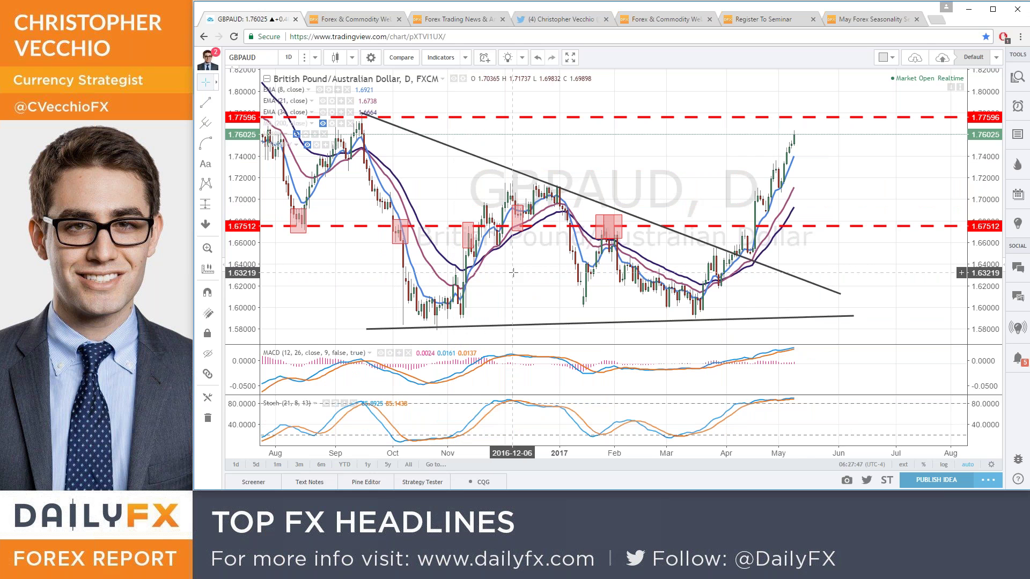
scroll(575, 269, down, 2)
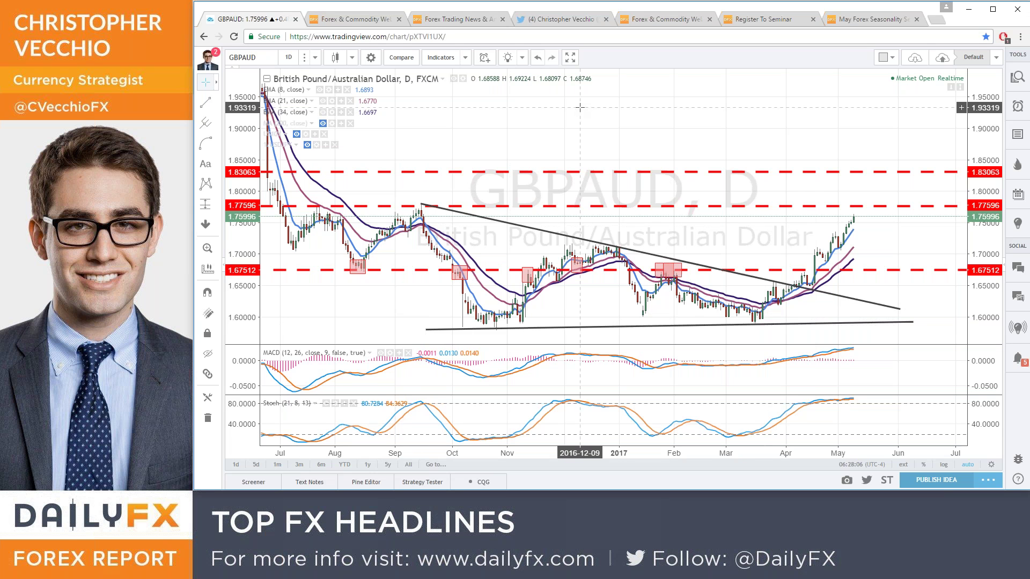
Step: Enter USOIL in the symbol search to bring up the WTI crude oil chart
text(USOI:)
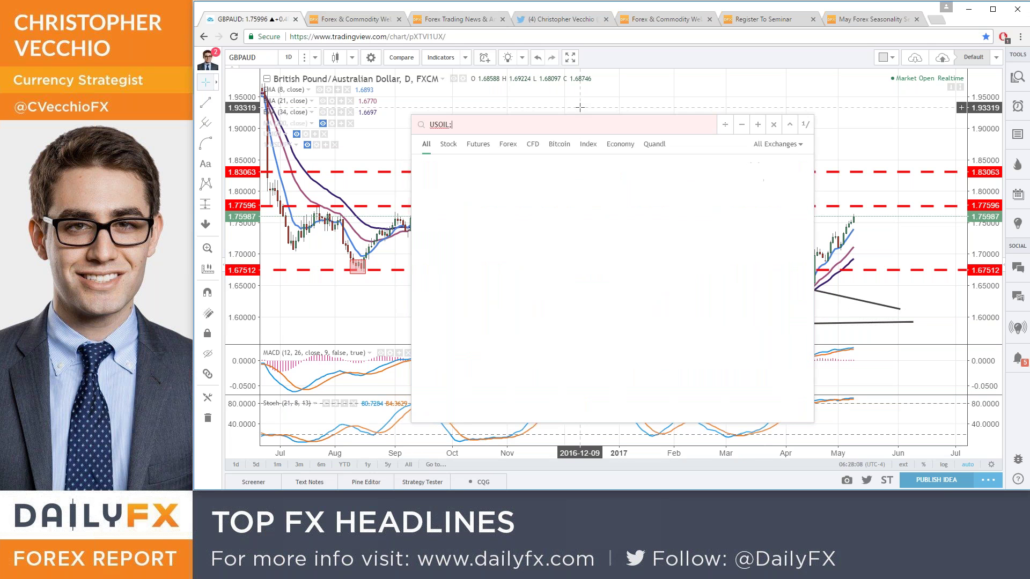
key(Escape)
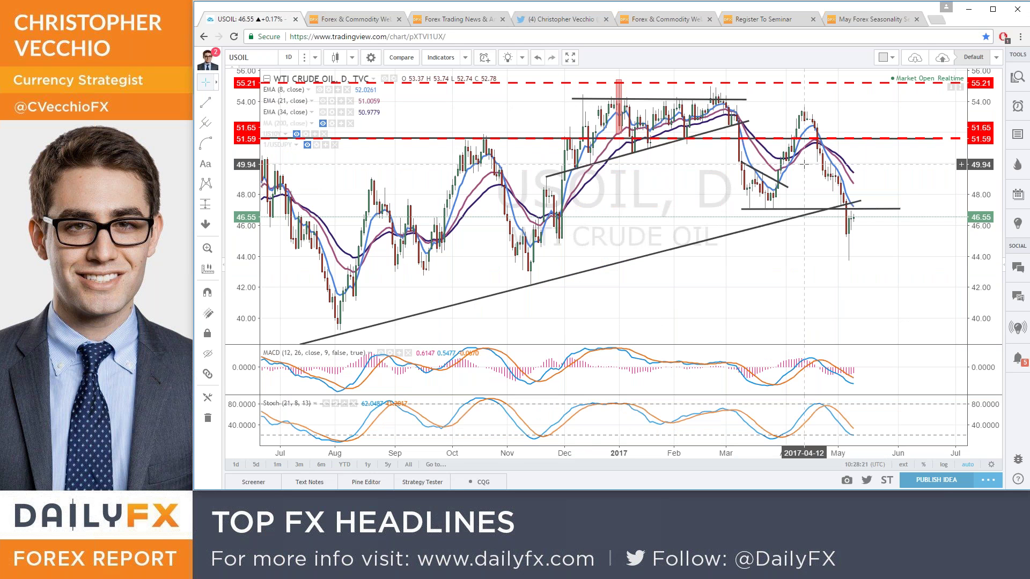
Step: Load the EURCAD daily chart and adjust its visible date range
text(EURCAD)
key(Return)
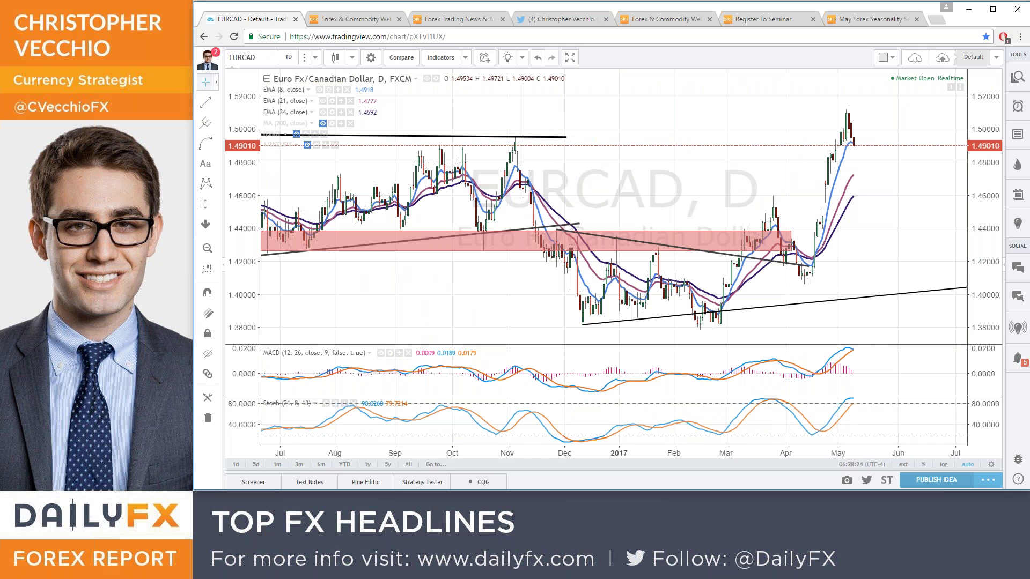
scroll(675, 207, down, 1)
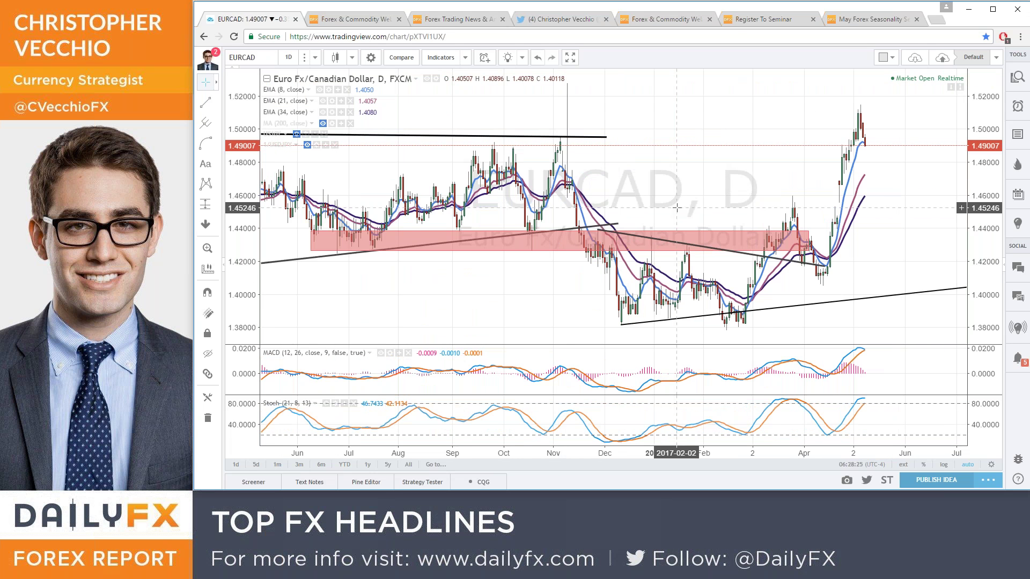
scroll(677, 207, down, 1)
scroll(677, 207, down, 1)
scroll(694, 220, up, 1)
scroll(720, 240, up, 1)
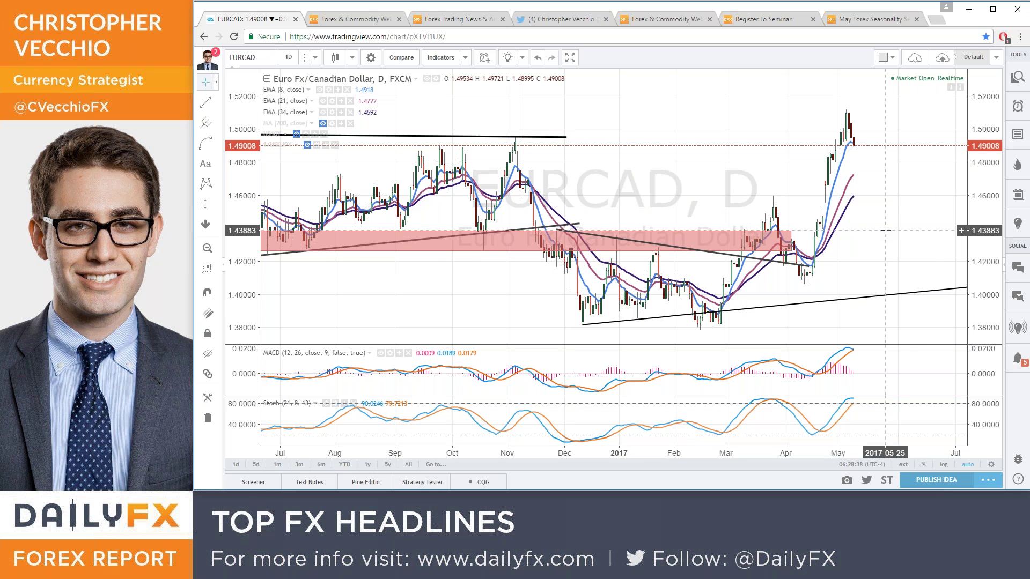
Step: Load the USOIL (WTI crude oil) daily chart and zoom out to review its trendlines
text(USOIL)
key(Return)
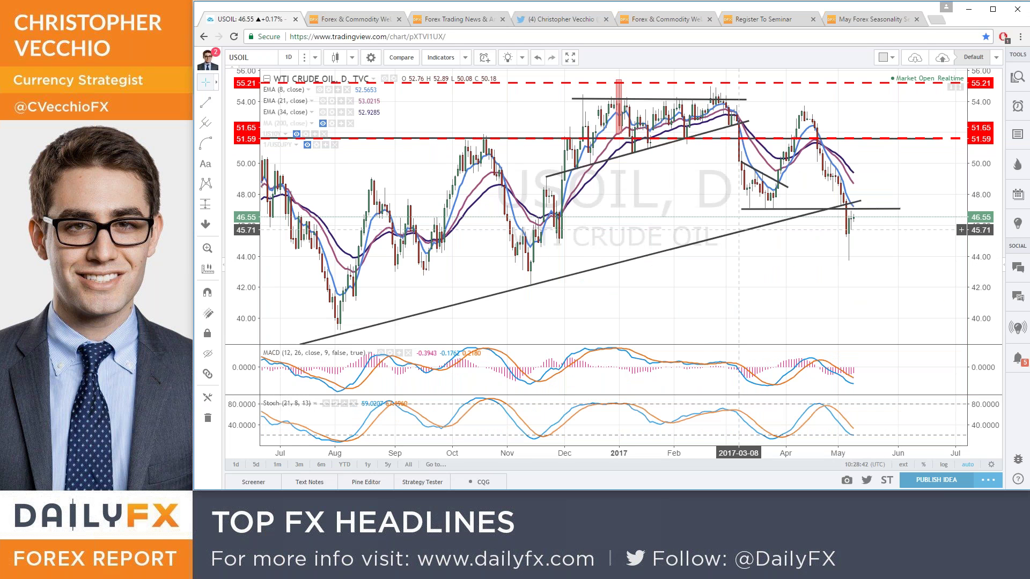
scroll(738, 230, down, 1)
scroll(738, 229, down, 2)
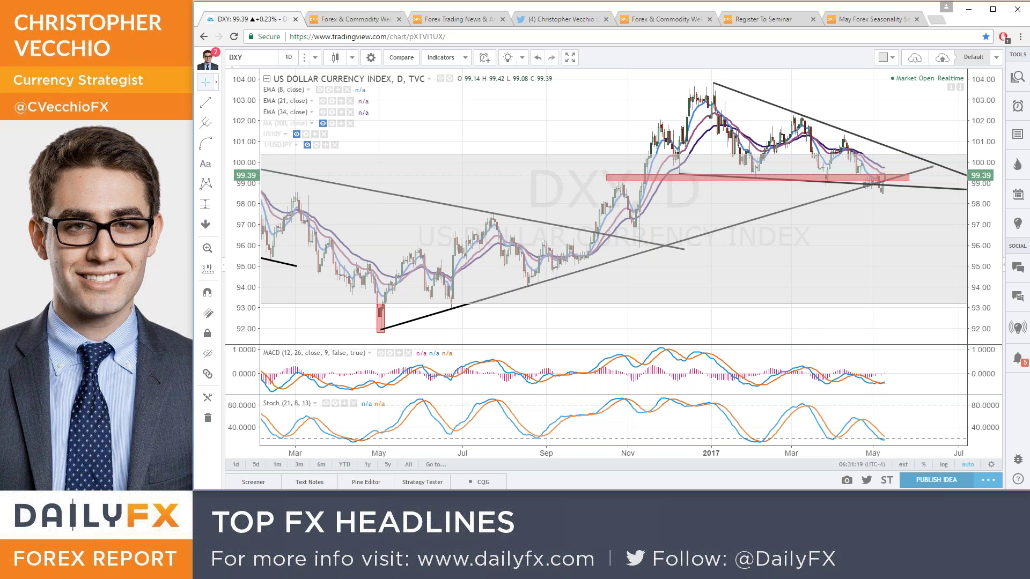
Step: Load the SPX500 daily chart and zoom in on its time axis
text(SPX500)
key(Return)
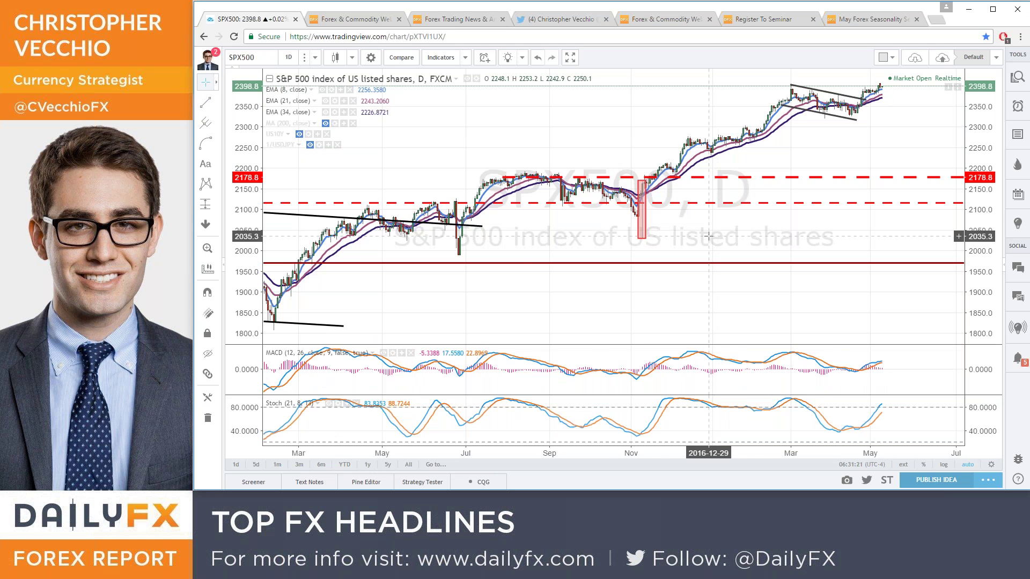
scroll(725, 230, up, 3)
scroll(724, 230, up, 2)
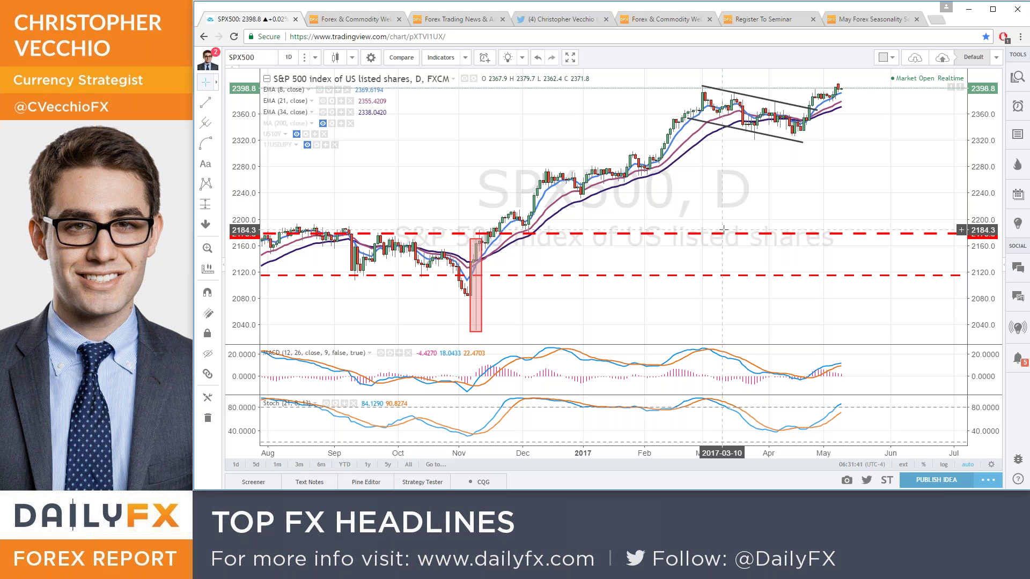
text(KKKKKKKKKKKKKKKKKKKKKKKKKKKKKK)
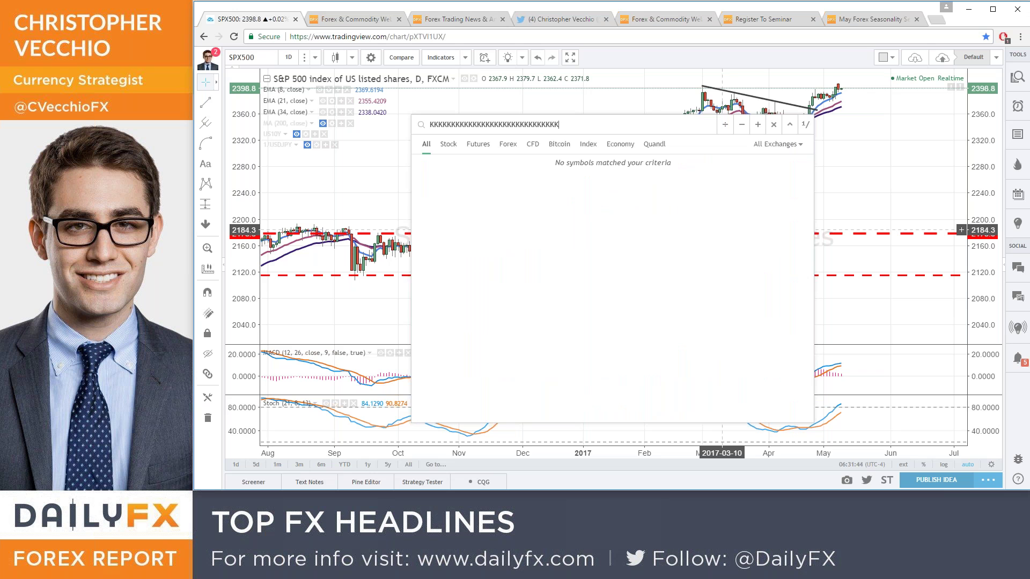
Step: Discard the mistyped search and load the DXY US Dollar Index daily chart
key(Escape)
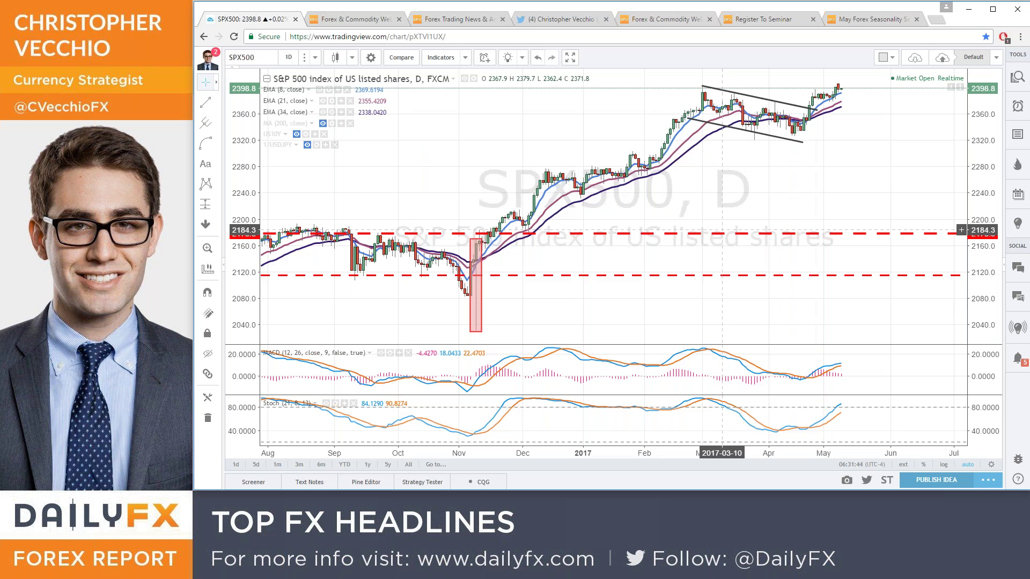
text(DXY)
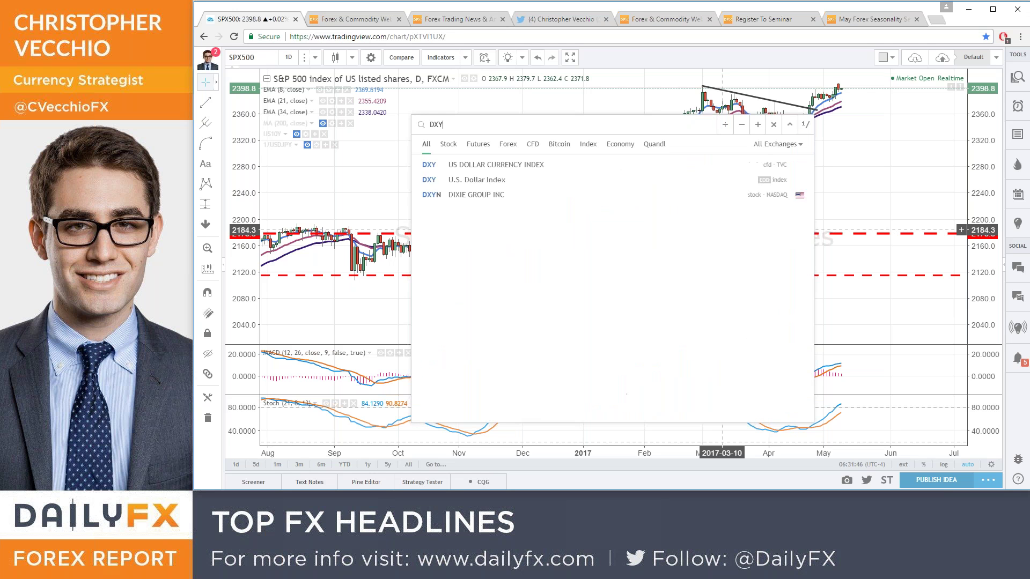
key(Return)
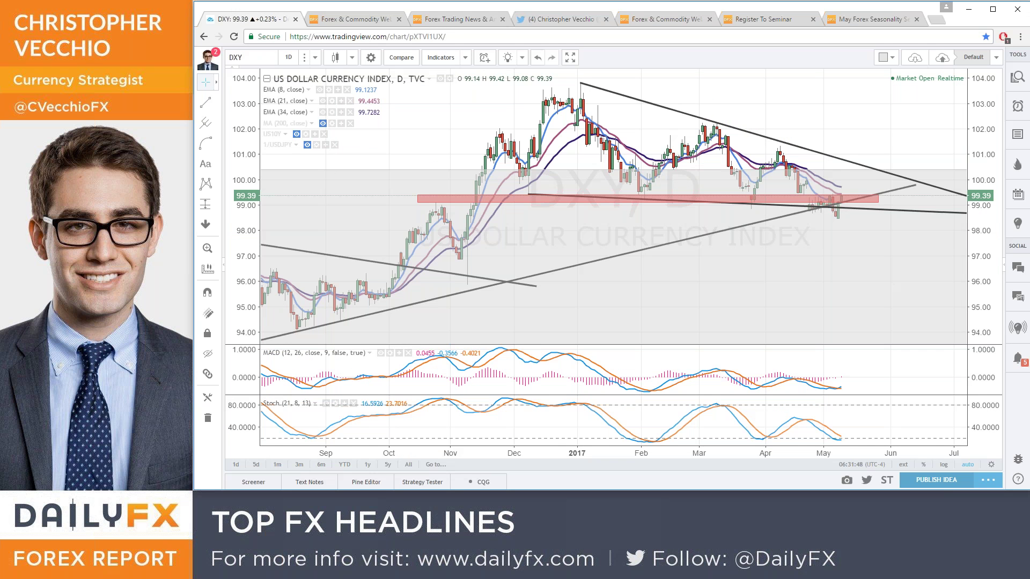
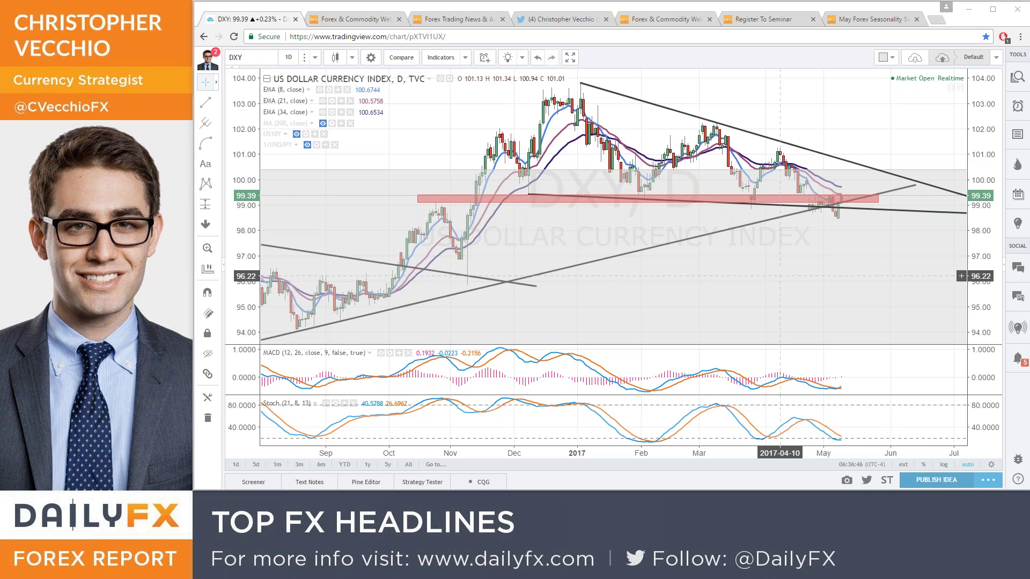
Step: Load the US02Y (US 2-year yield) daily chart and zoom out, then back in
text(US02Y)
key(Return)
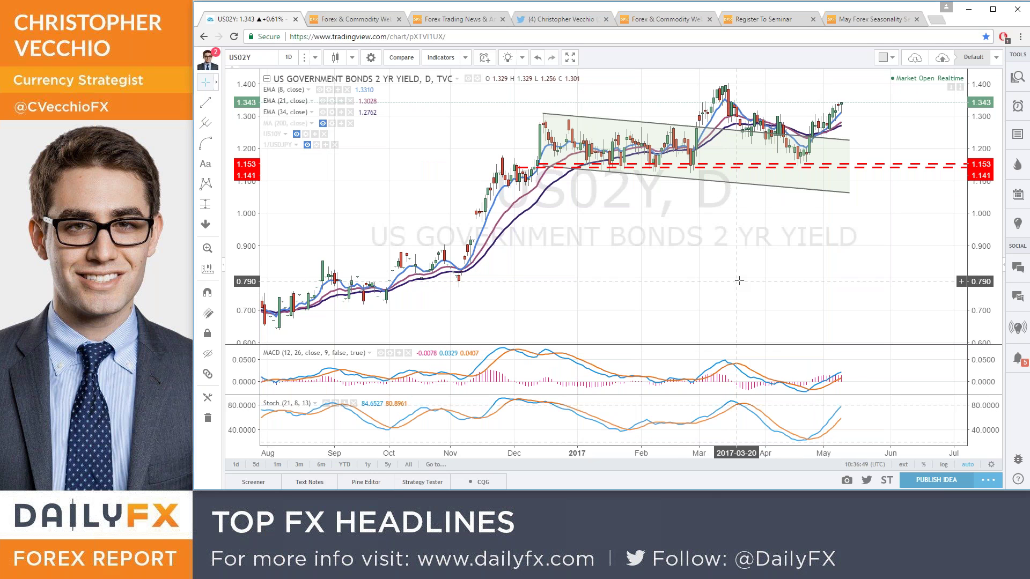
scroll(739, 279, down, 1)
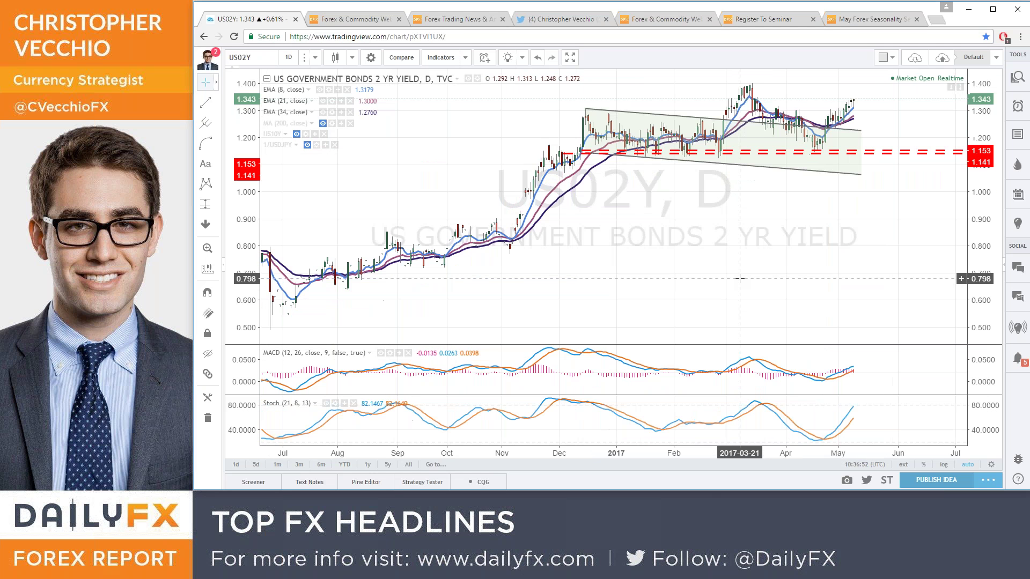
scroll(739, 278, down, 2)
scroll(542, 196, down, 2)
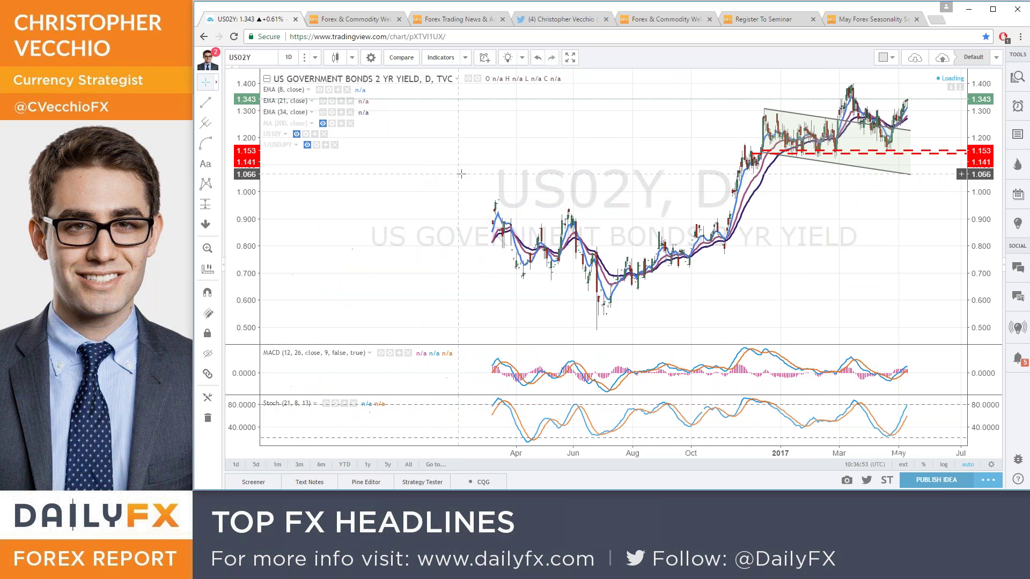
scroll(542, 197, down, 1)
scroll(549, 201, down, 3)
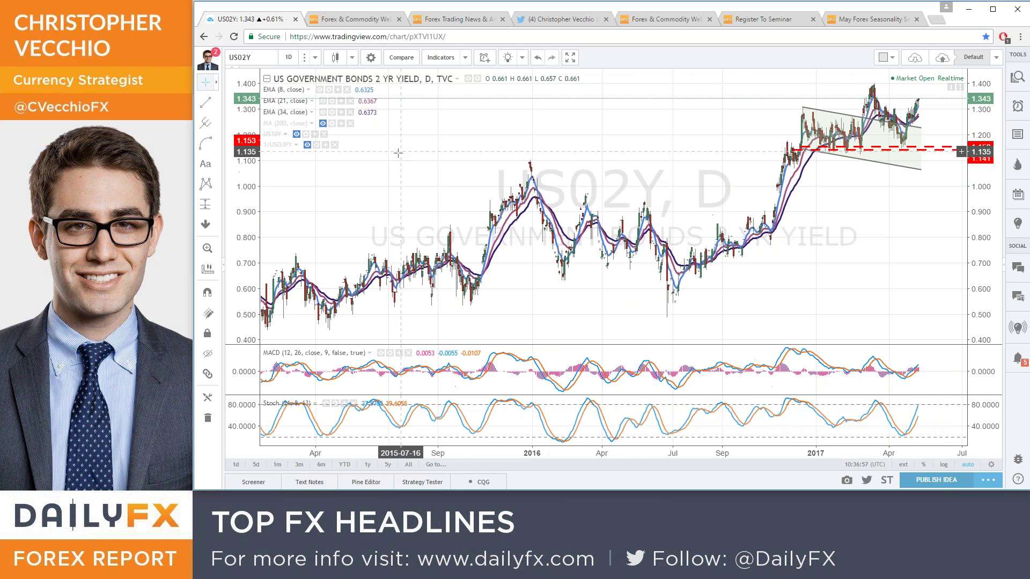
scroll(772, 185, up, 2)
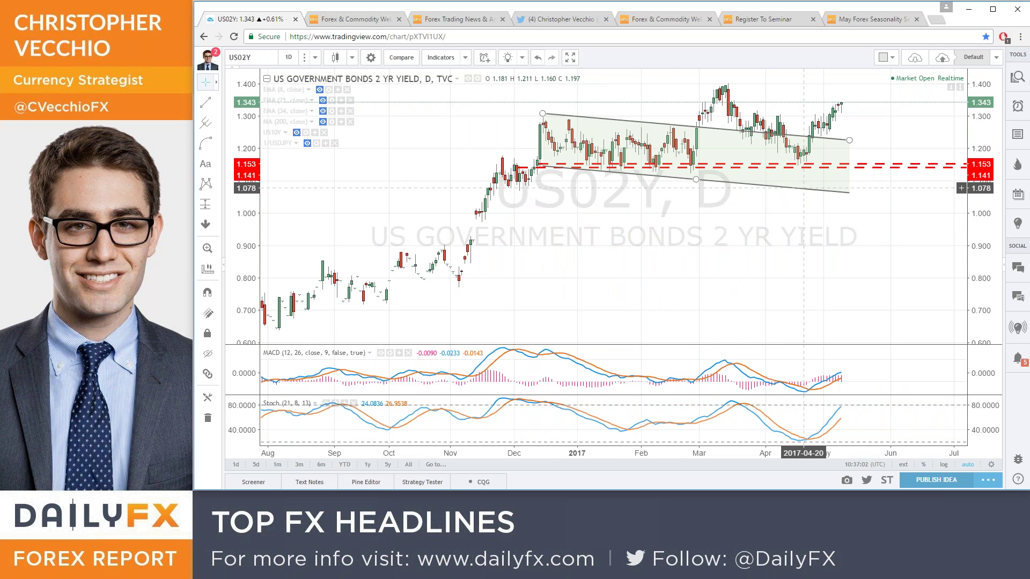
Step: Delete the descending parallel channel drawing, leaving the 1.153 and 1.141 support lines
click(800, 189)
key(Delete)
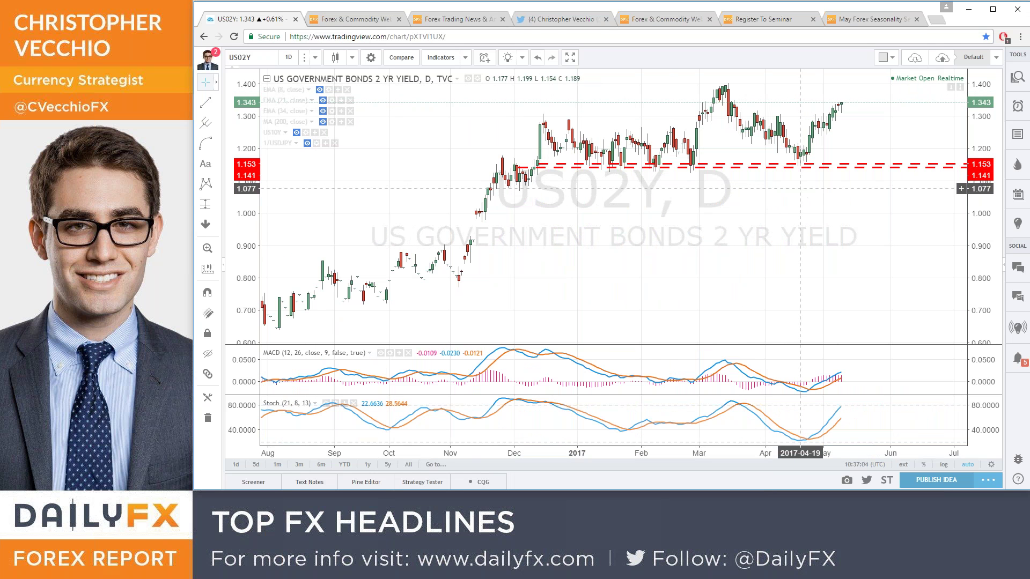
scroll(802, 193, up, 2)
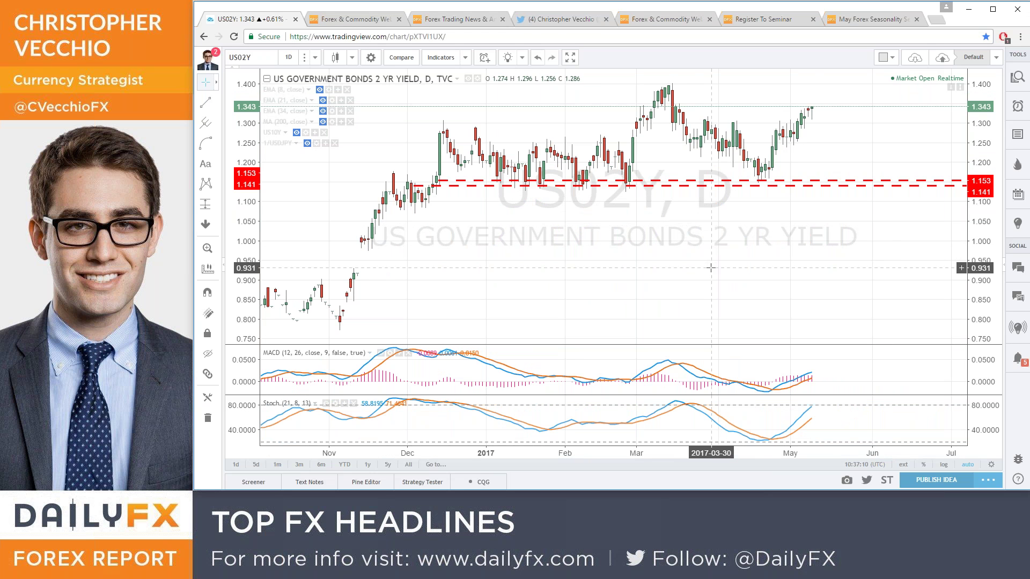
Step: Load the US10Y daily chart with its wedge lines and 2.298 level, then view the DailyFX webinars page
text(US10Y)
key(Return)
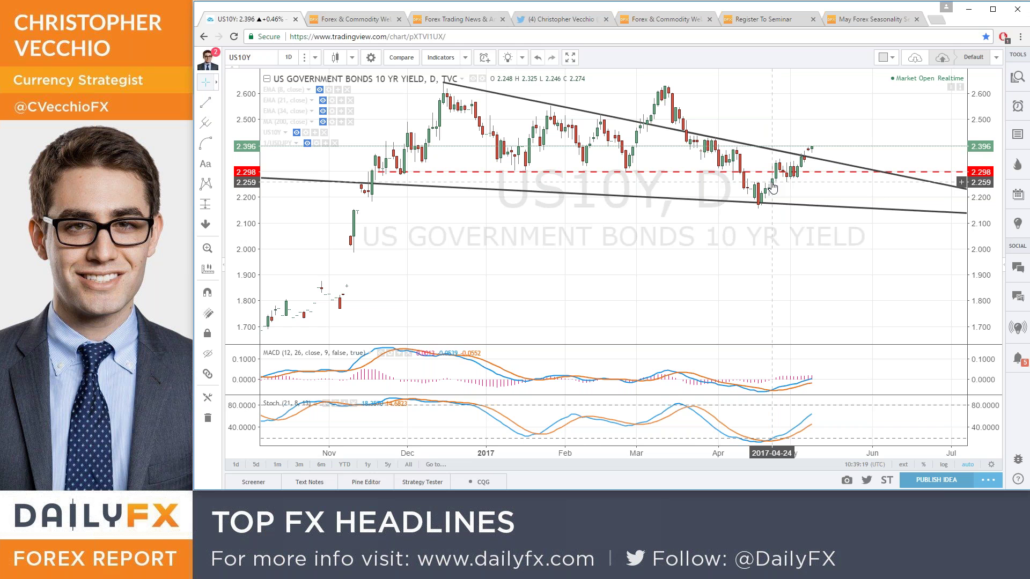
click(351, 21)
mouse_move(252, 64)
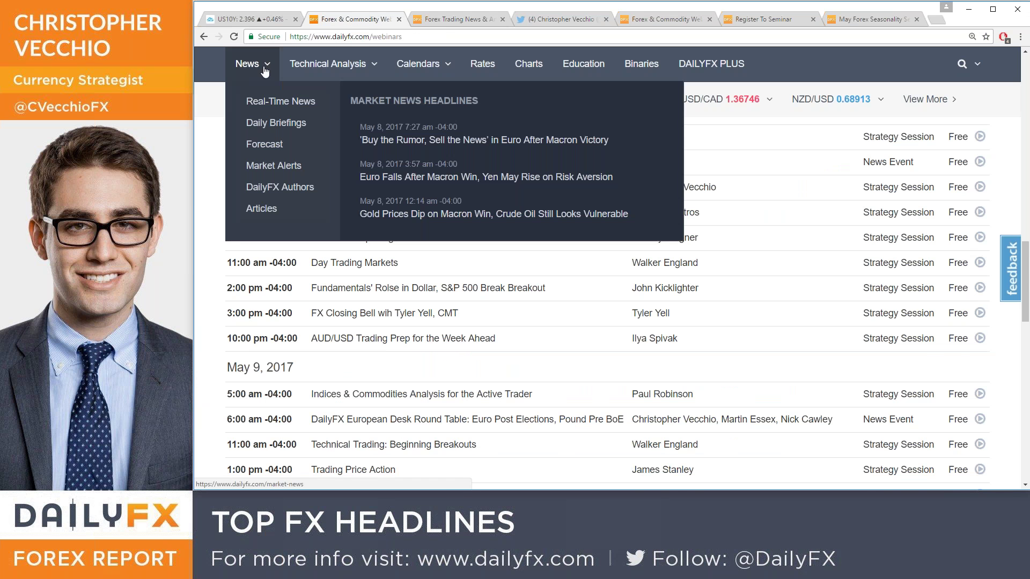
click(281, 101)
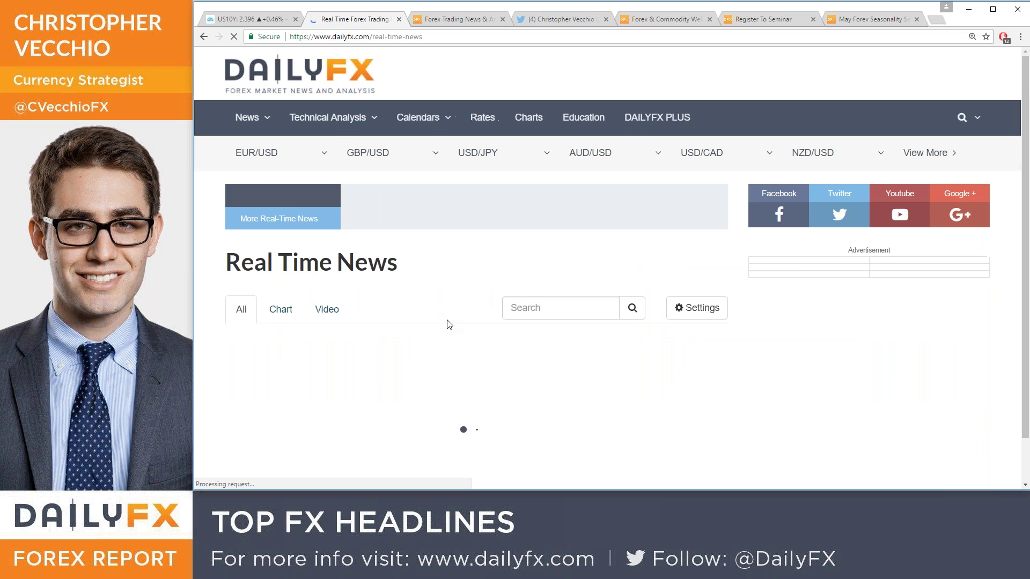
scroll(446, 323, down, 1)
scroll(447, 323, down, 3)
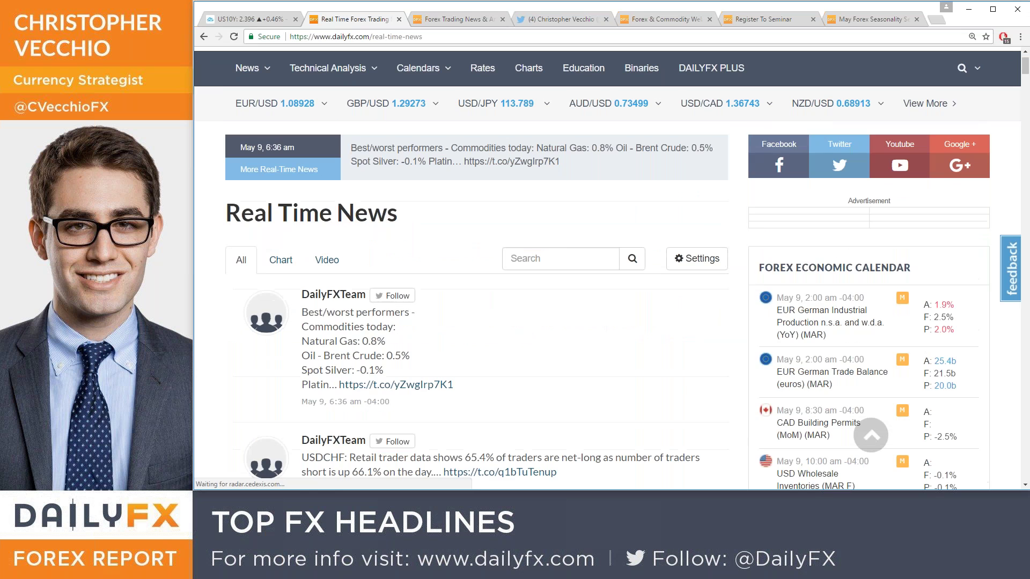
scroll(423, 280, down, 15)
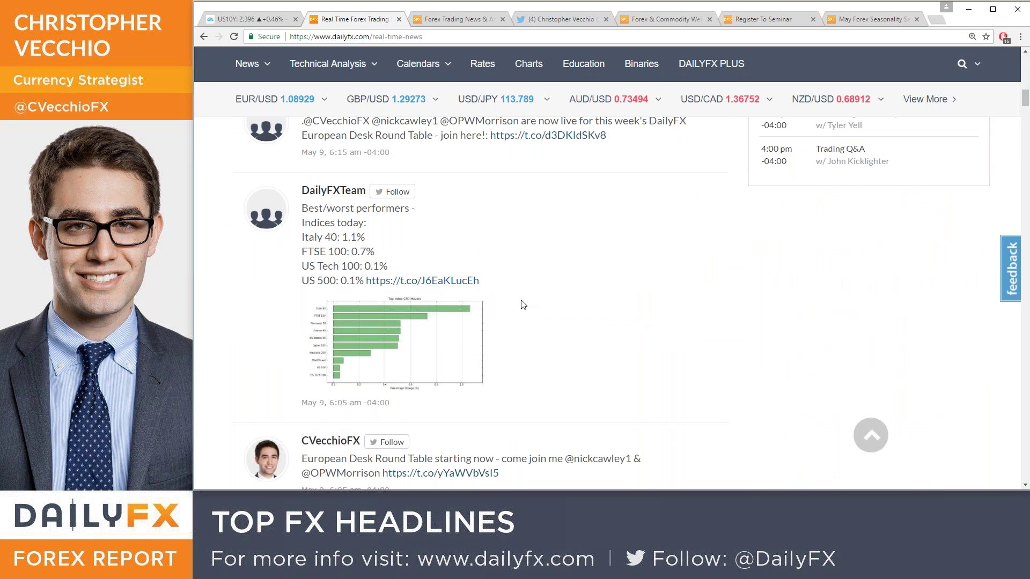
scroll(531, 298, up, 4)
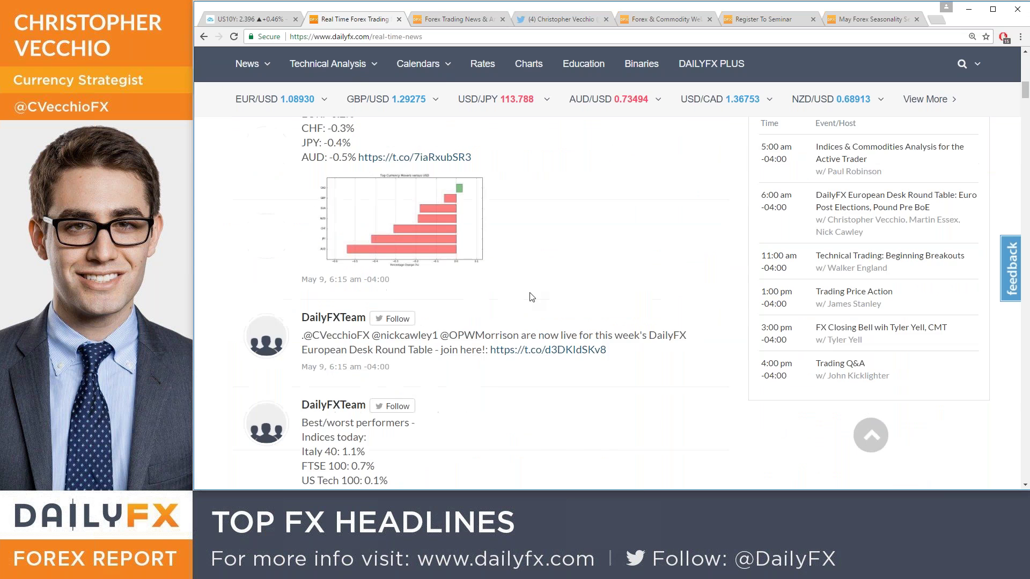
click(248, 19)
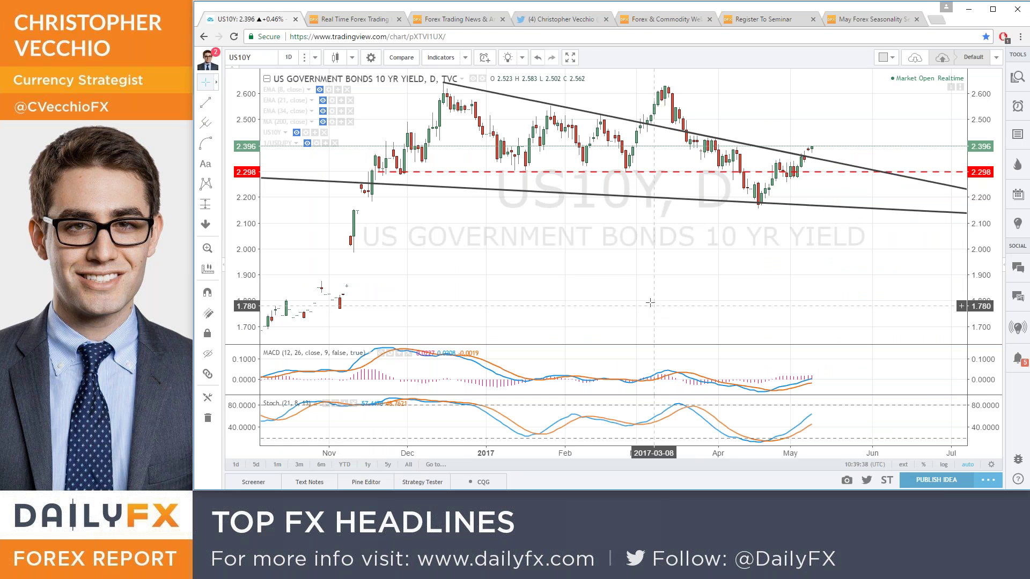